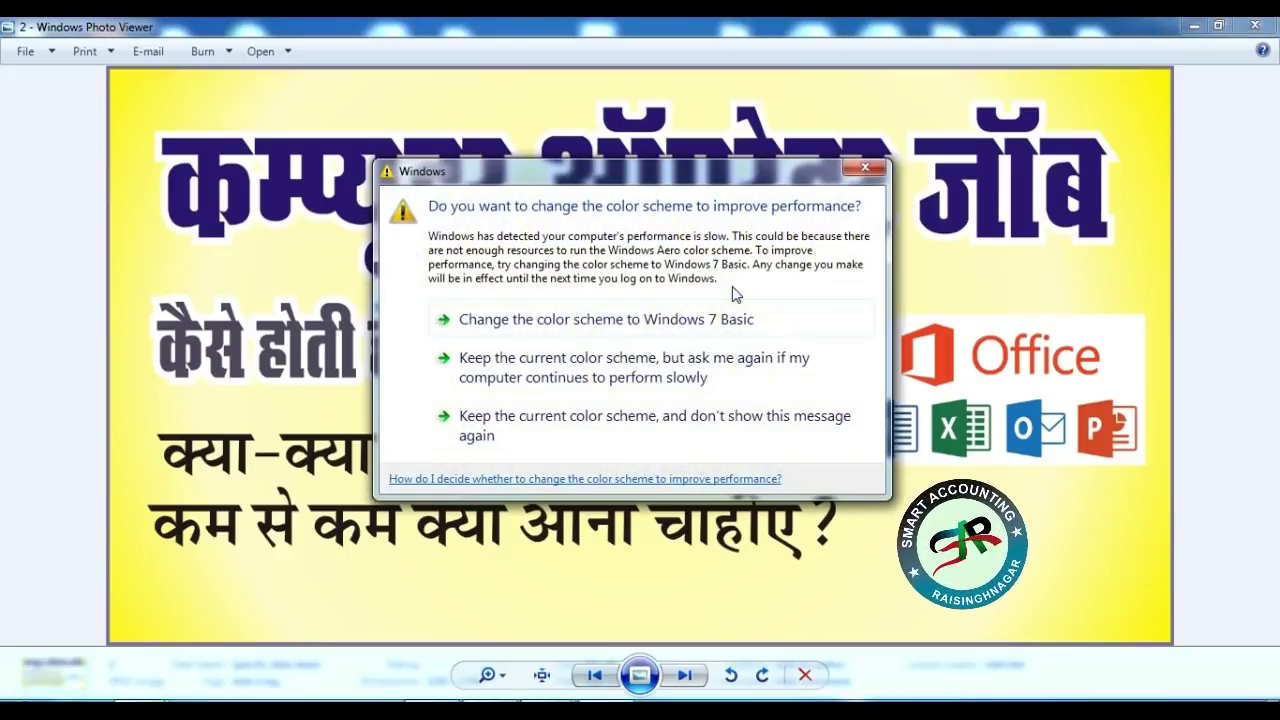
Close the Windows colour-scheme performance prompt covering the poster image.
{"action": "left_click", "coordinate": [865, 168]}
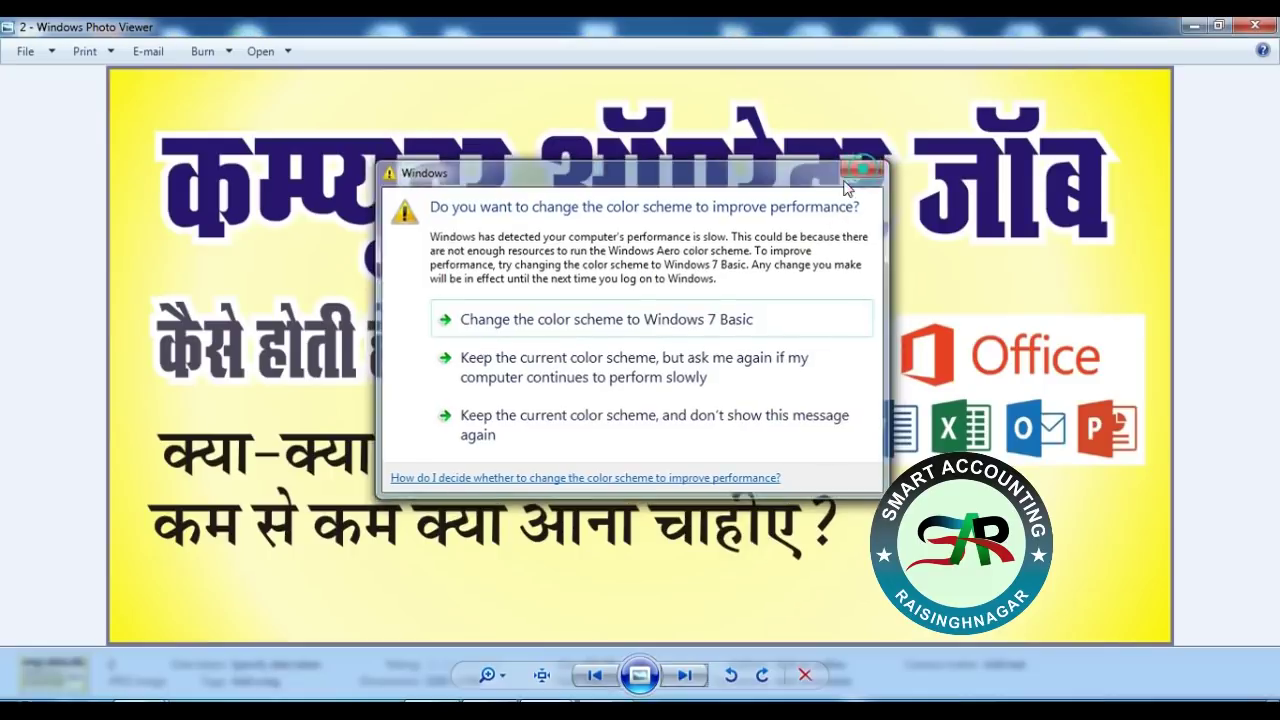
{"action": "left_click", "coordinate": [594, 676]}
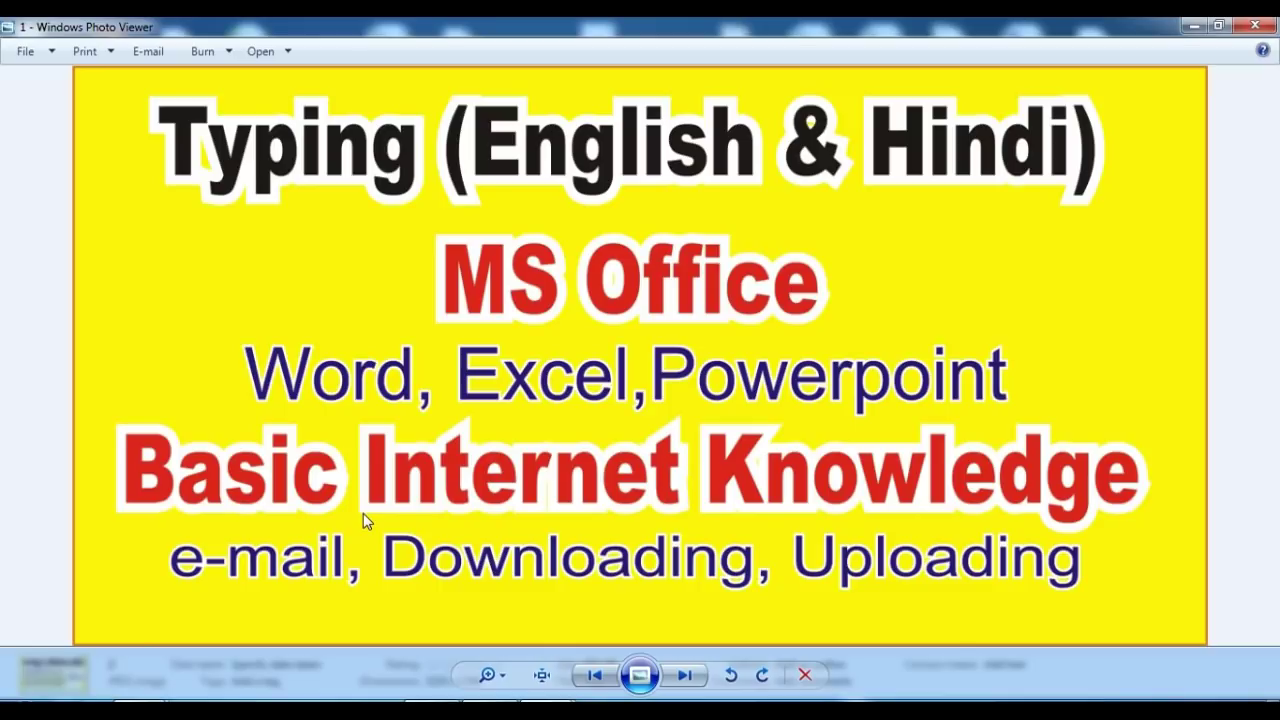
{"action": "key", "text": "Right"}
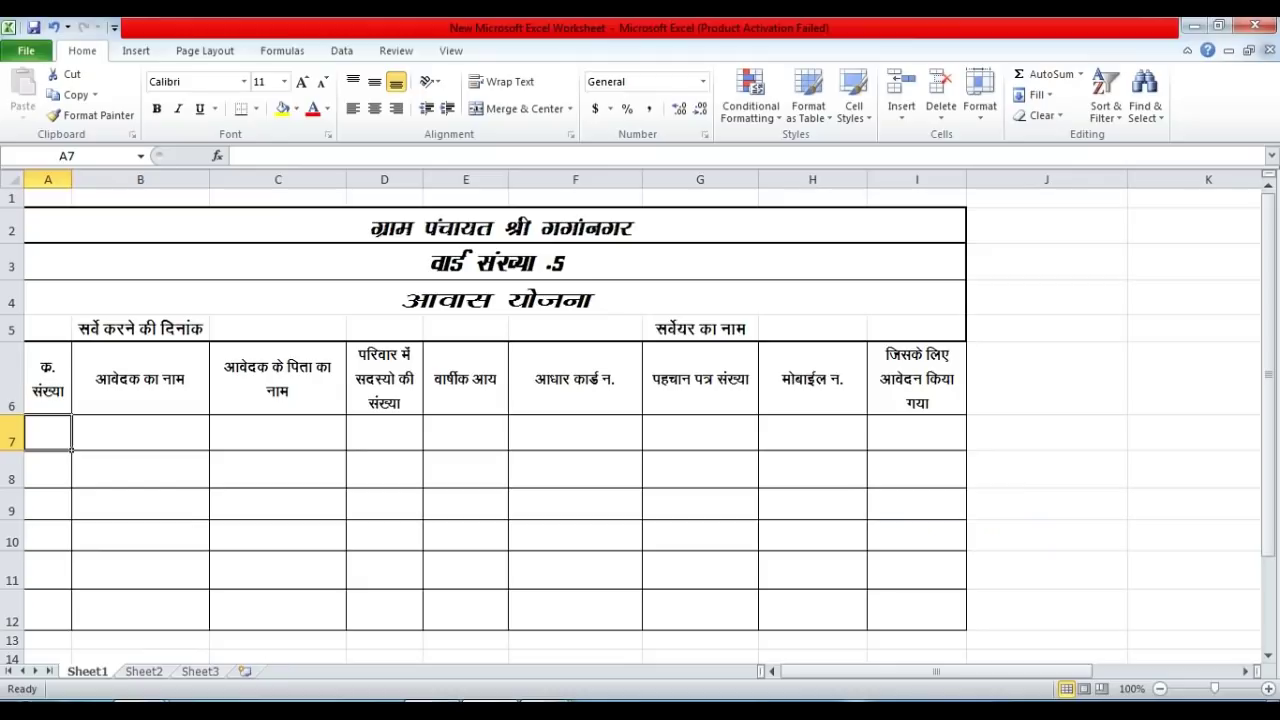
Open the scanned Awas Yojana survey form and zoom in on its header.
{"action": "left_click", "coordinate": [547, 712]}
{"action": "left_click", "coordinate": [370, 640]}
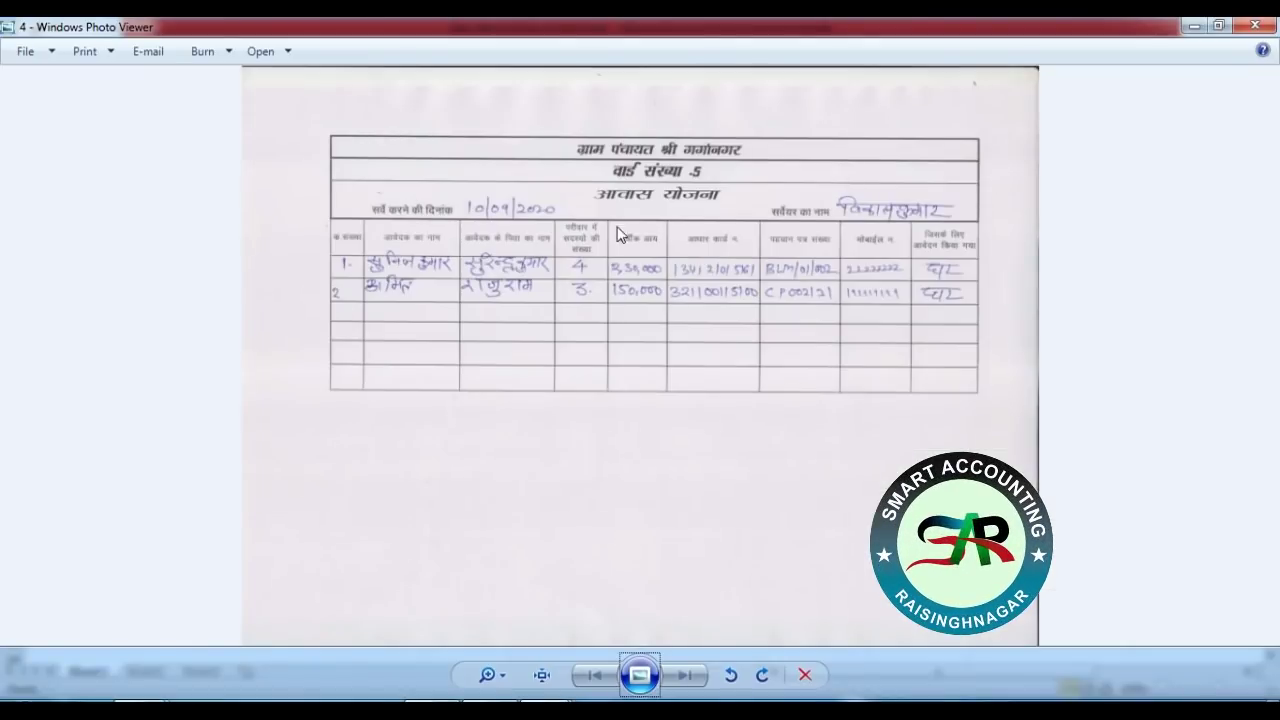
{"action": "scroll", "coordinate": [634, 218], "scroll_direction": "up", "scroll_amount": 2}
{"action": "scroll", "coordinate": [634, 218], "scroll_direction": "up", "scroll_amount": 1}
{"action": "left_click_drag", "start_coordinate": [634, 218], "coordinate": [603, 326]}
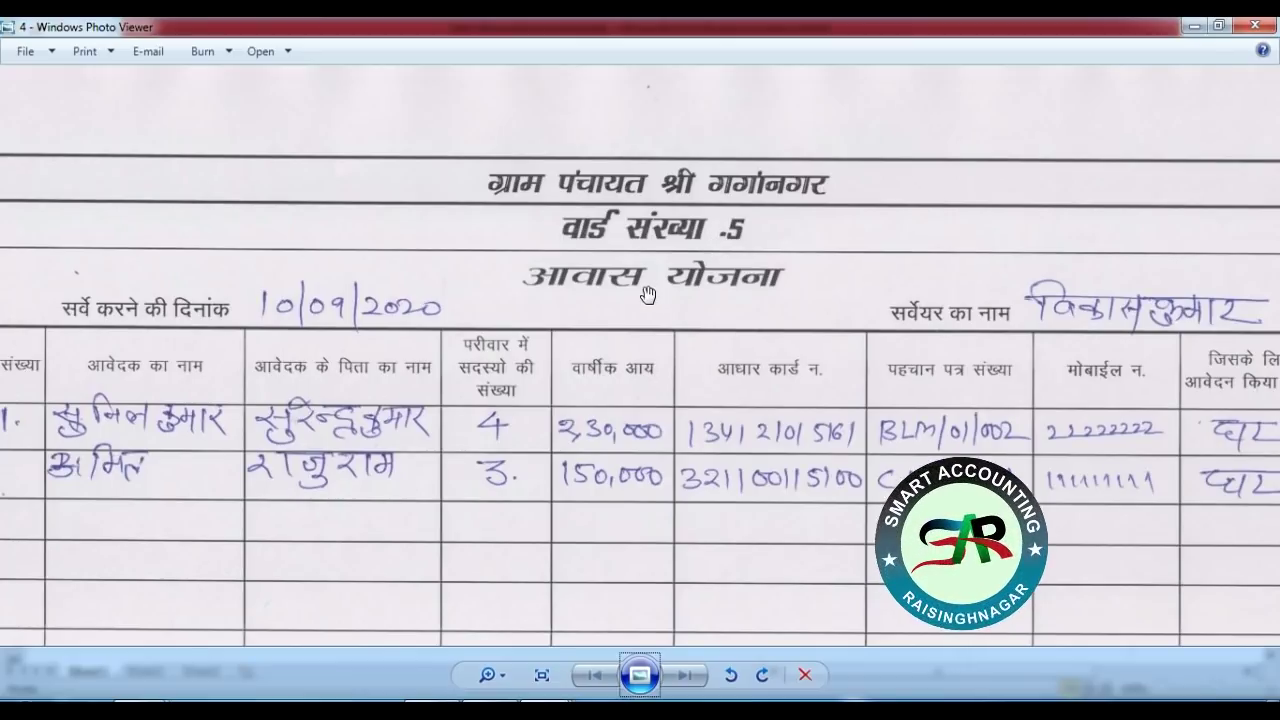
Zoom and pan across the form's table to read its two filled-in rows.
{"action": "scroll", "coordinate": [645, 320], "scroll_direction": "down", "scroll_amount": 1}
{"action": "scroll", "coordinate": [641, 339], "scroll_direction": "down", "scroll_amount": 1}
{"action": "left_click_drag", "start_coordinate": [641, 339], "coordinate": [627, 290]}
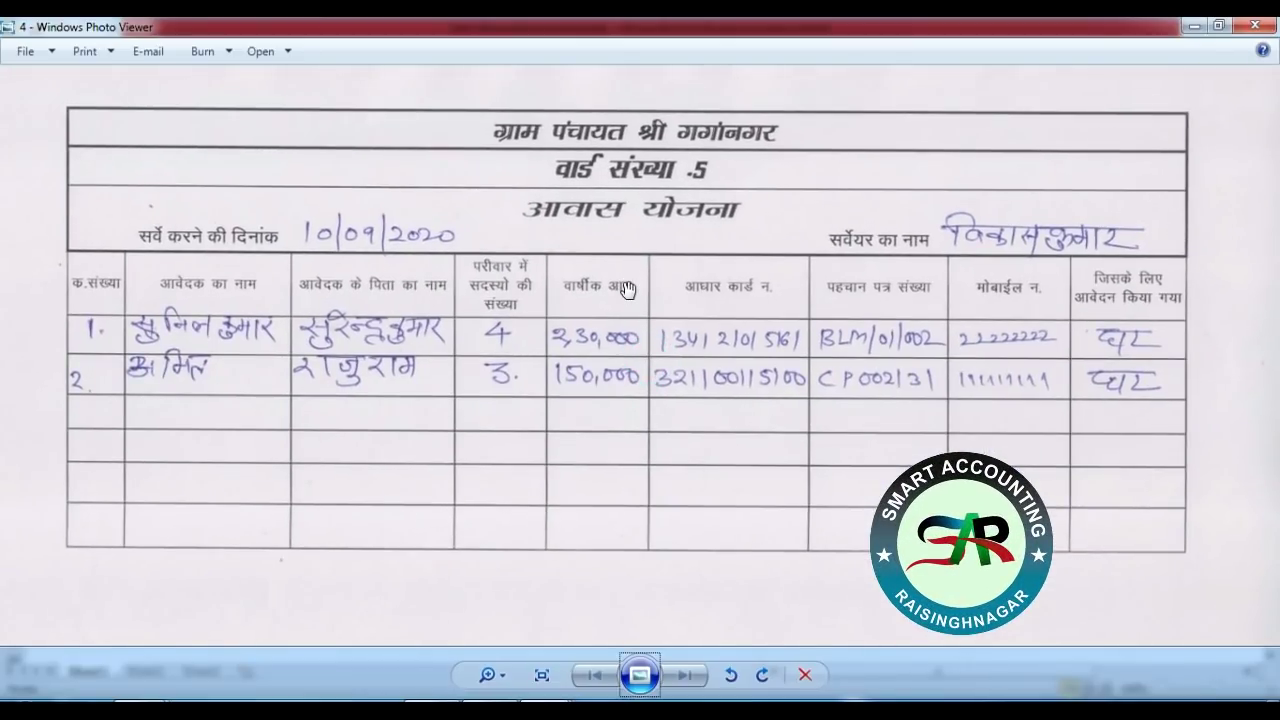
{"action": "scroll", "coordinate": [392, 251], "scroll_direction": "up", "scroll_amount": 1}
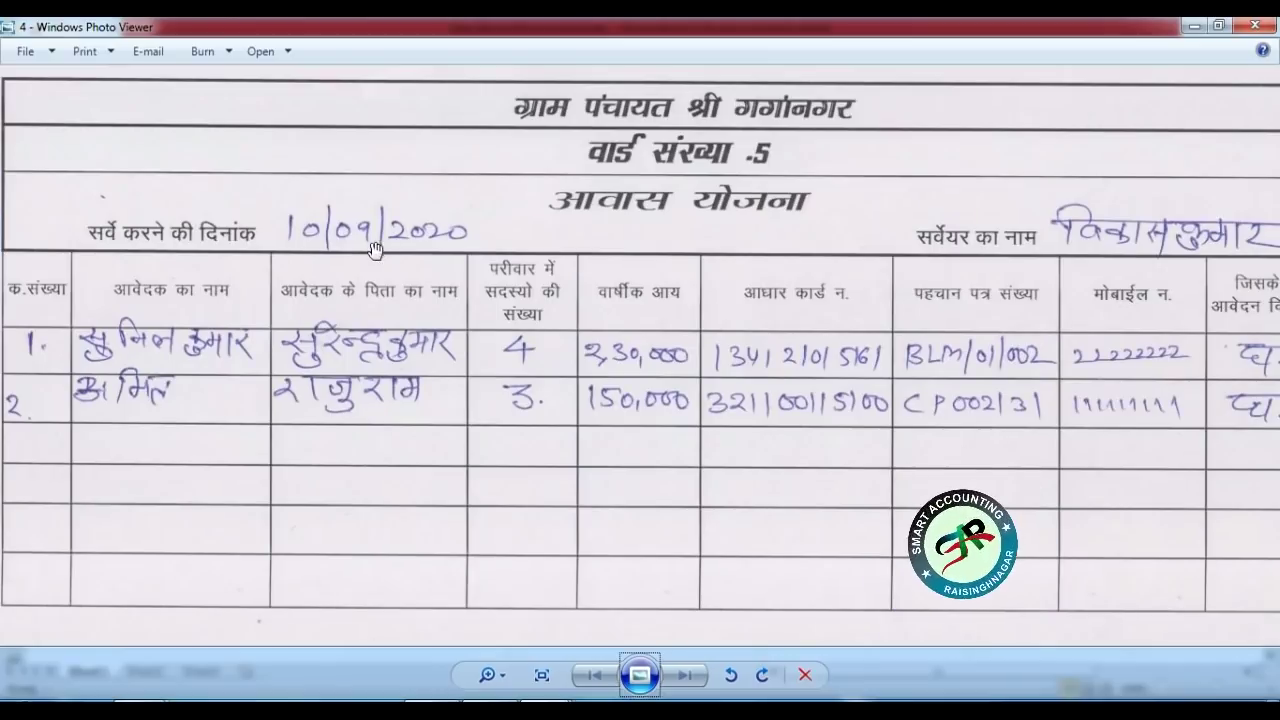
{"action": "scroll", "coordinate": [393, 255], "scroll_direction": "up", "scroll_amount": 1}
{"action": "scroll", "coordinate": [433, 260], "scroll_direction": "up", "scroll_amount": 1}
{"action": "scroll", "coordinate": [432, 259], "scroll_direction": "down", "scroll_amount": 3}
{"action": "scroll", "coordinate": [909, 295], "scroll_direction": "up", "scroll_amount": 1}
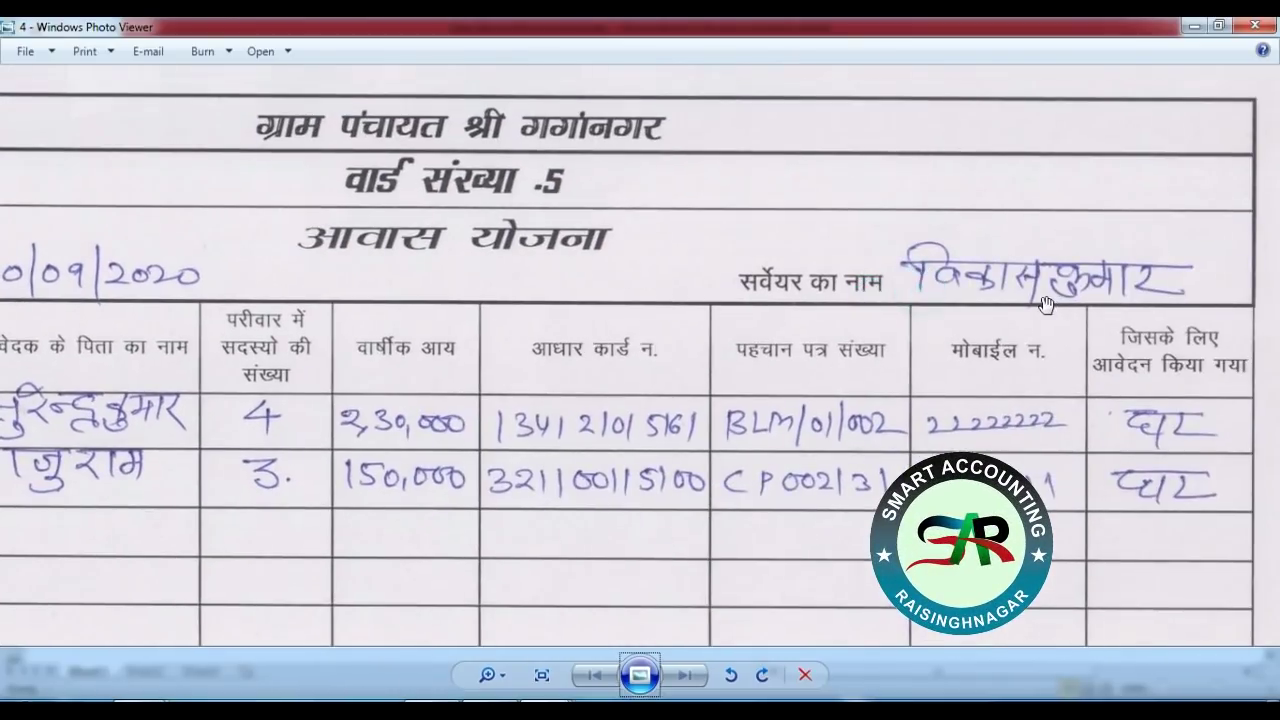
{"action": "scroll", "coordinate": [1046, 304], "scroll_direction": "up", "scroll_amount": 2}
{"action": "scroll", "coordinate": [1046, 304], "scroll_direction": "down", "scroll_amount": 3}
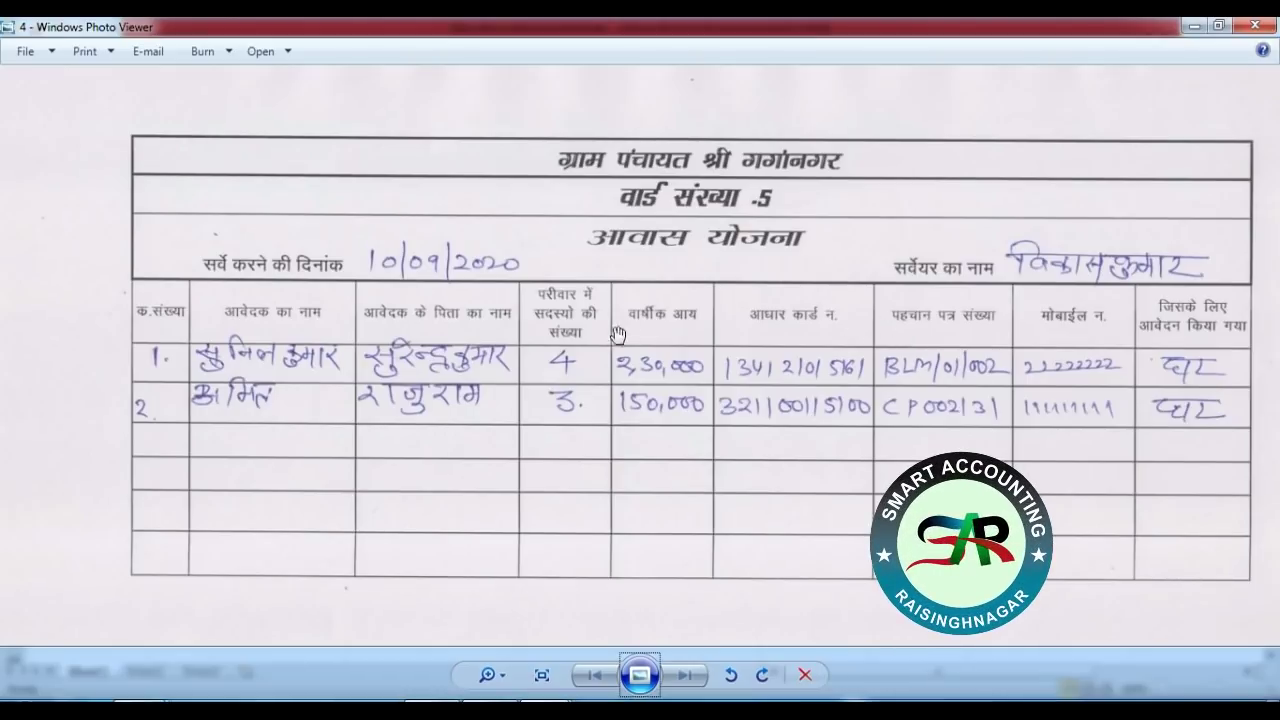
{"action": "scroll", "coordinate": [452, 362], "scroll_direction": "up", "scroll_amount": 1}
{"action": "scroll", "coordinate": [320, 424], "scroll_direction": "up", "scroll_amount": 1}
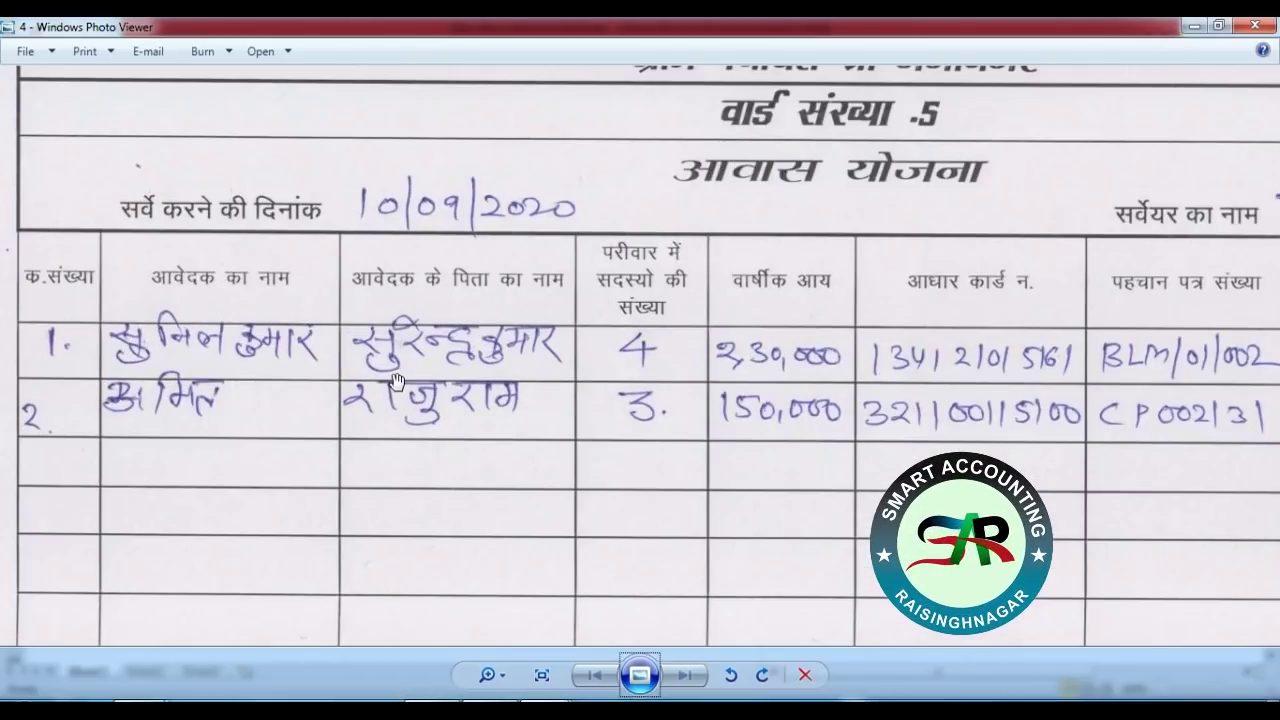
{"action": "scroll", "coordinate": [397, 380], "scroll_direction": "down", "scroll_amount": 1}
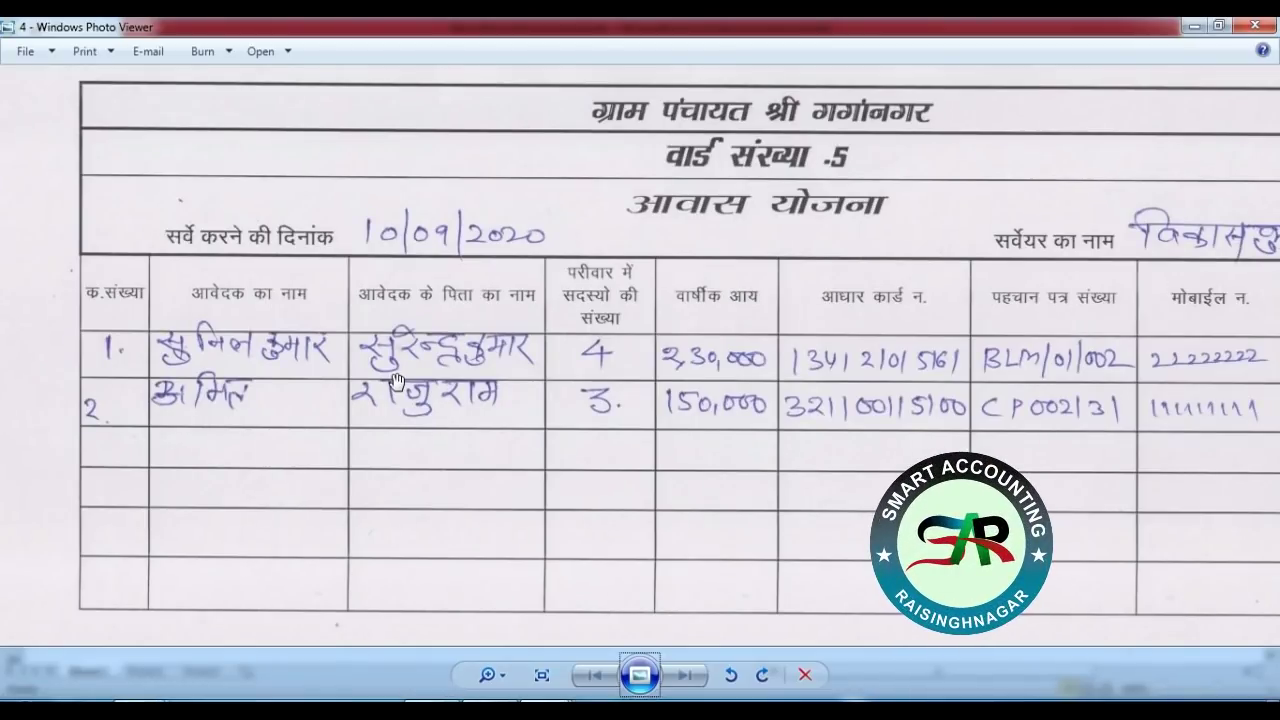
{"action": "scroll", "coordinate": [397, 380], "scroll_direction": "down", "scroll_amount": 1}
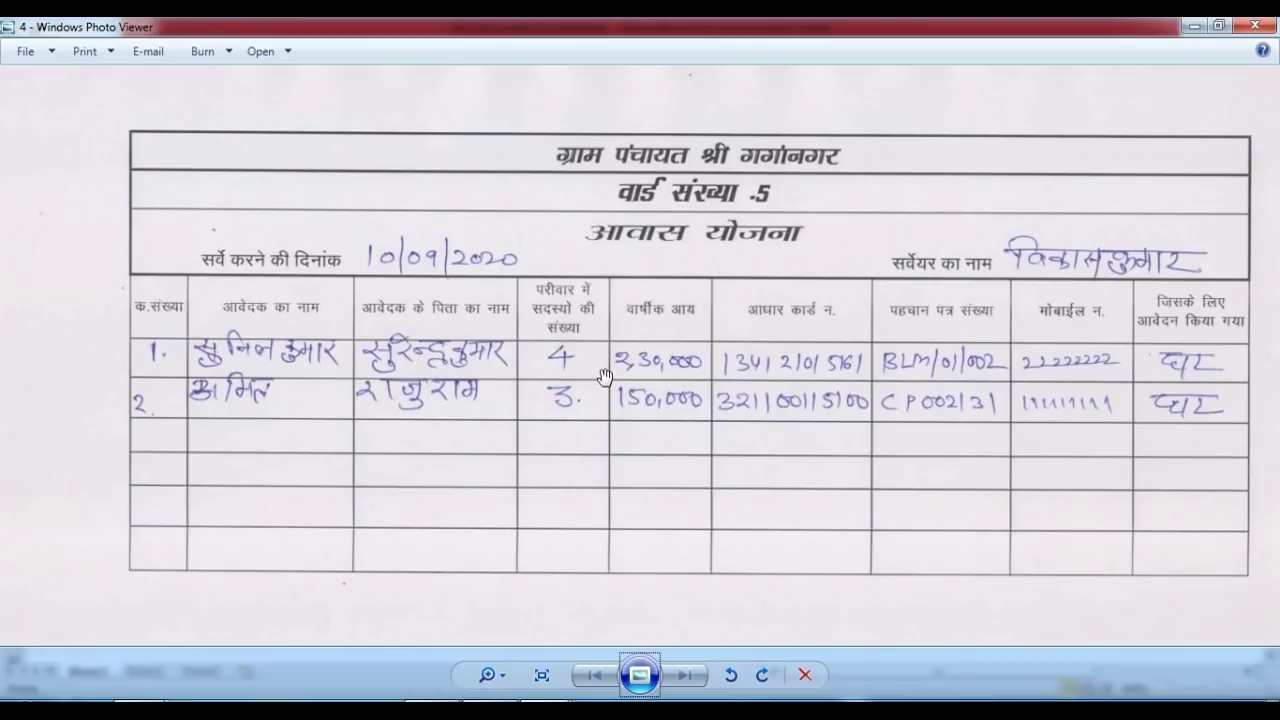
{"action": "left_click_drag", "start_coordinate": [602, 377], "coordinate": [538, 378]}
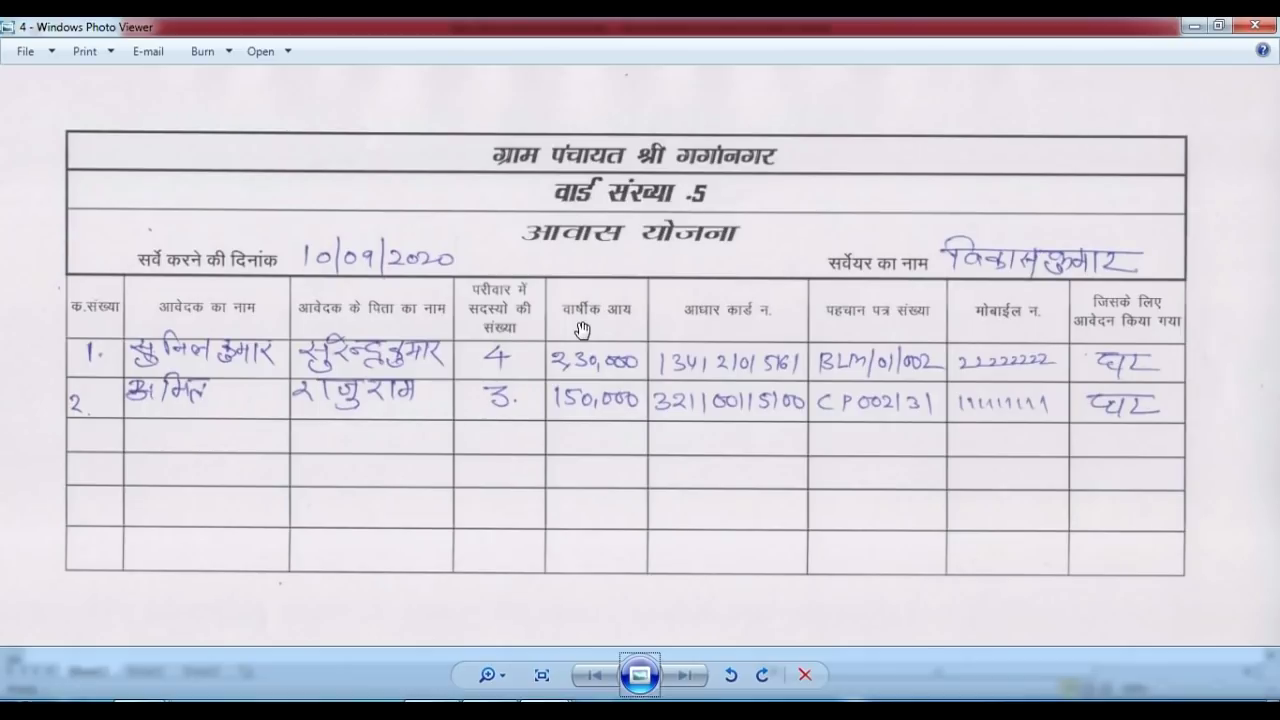
Pan the scan to check its last columns, then switch back to Excel.
{"action": "scroll", "coordinate": [225, 345], "scroll_direction": "up", "scroll_amount": 3}
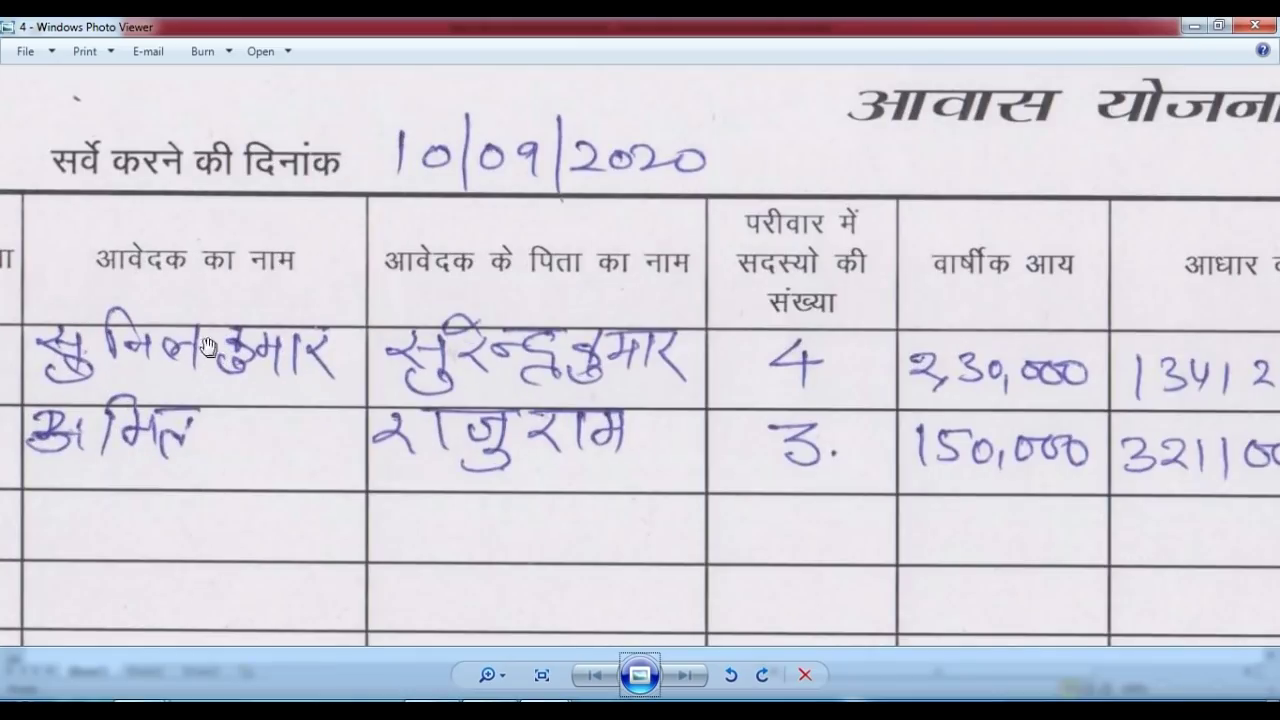
{"action": "scroll", "coordinate": [590, 283], "scroll_direction": "right", "scroll_amount": 2}
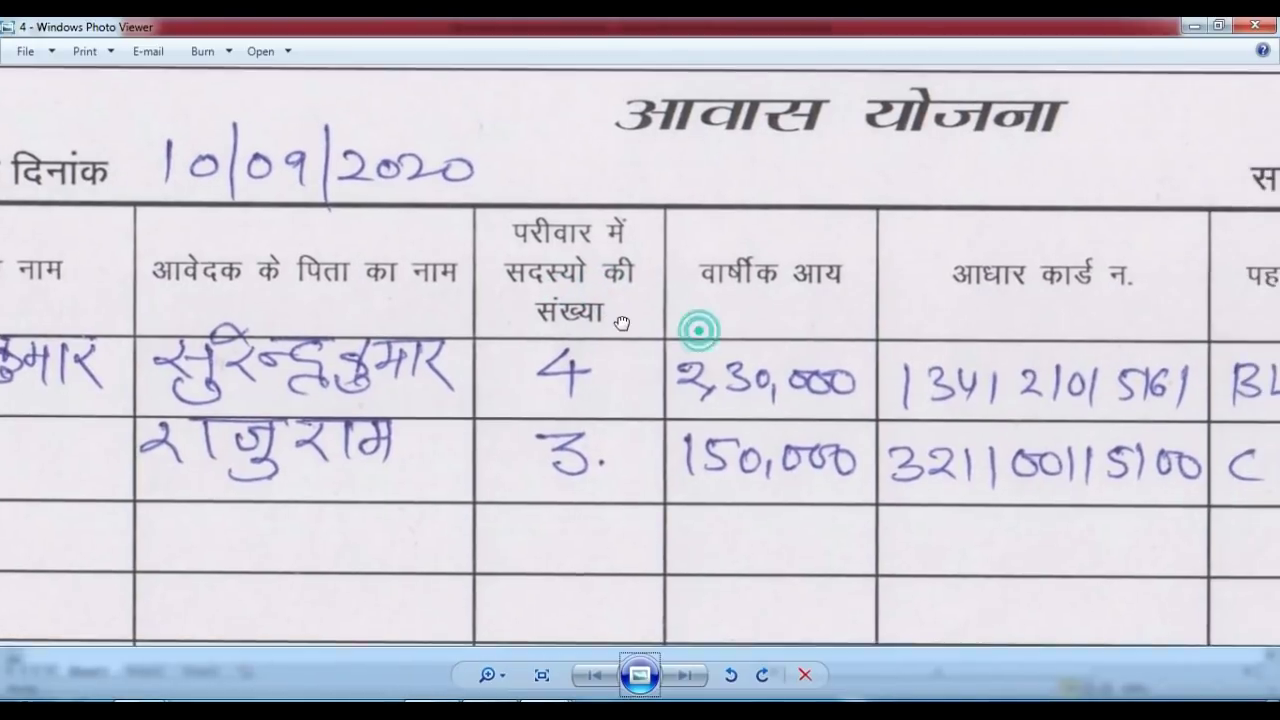
{"action": "scroll", "coordinate": [651, 332], "scroll_direction": "right", "scroll_amount": 4}
{"action": "scroll", "coordinate": [780, 310], "scroll_direction": "down", "scroll_amount": 2}
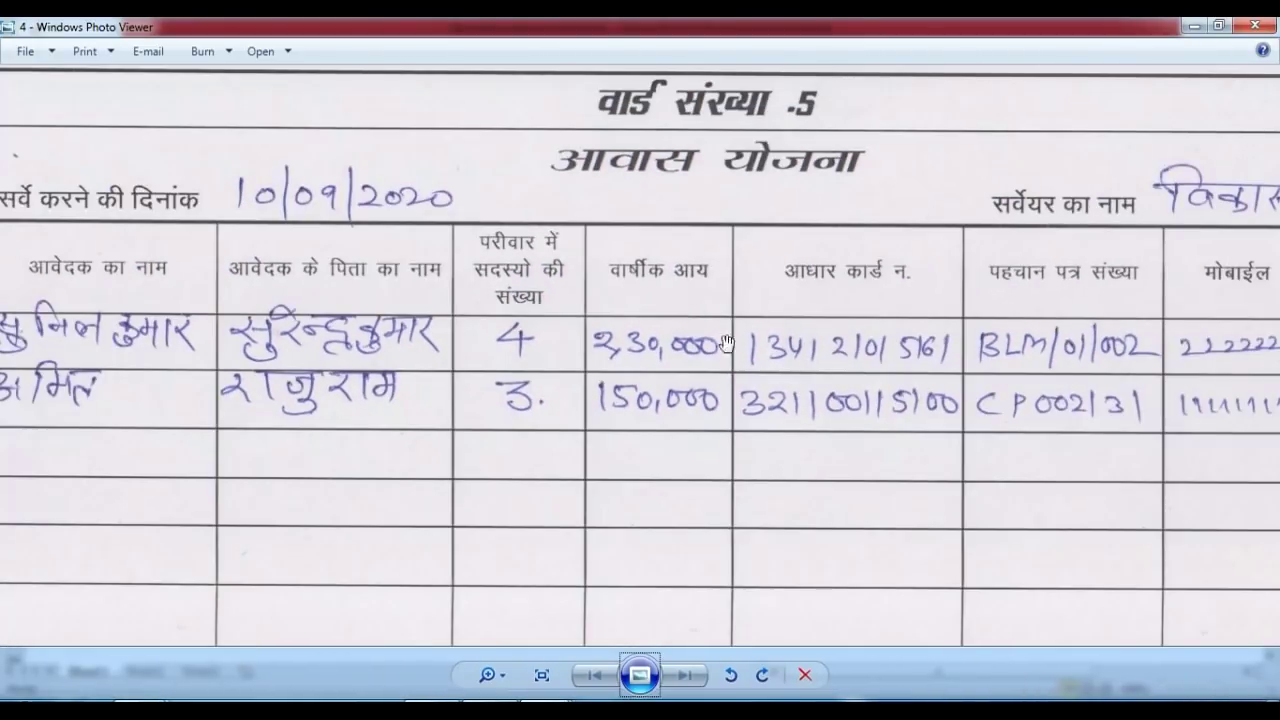
{"action": "scroll", "coordinate": [950, 332], "scroll_direction": "right", "scroll_amount": 2}
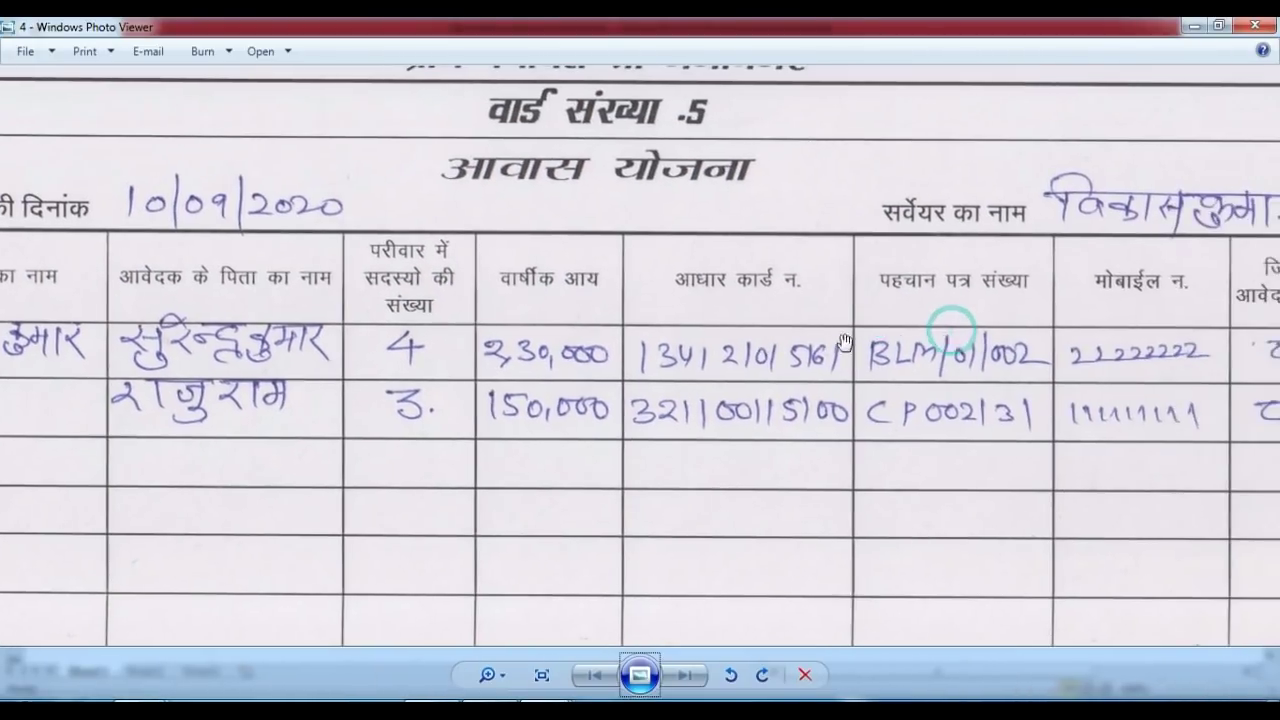
{"action": "left_click_drag", "start_coordinate": [963, 355], "coordinate": [755, 331]}
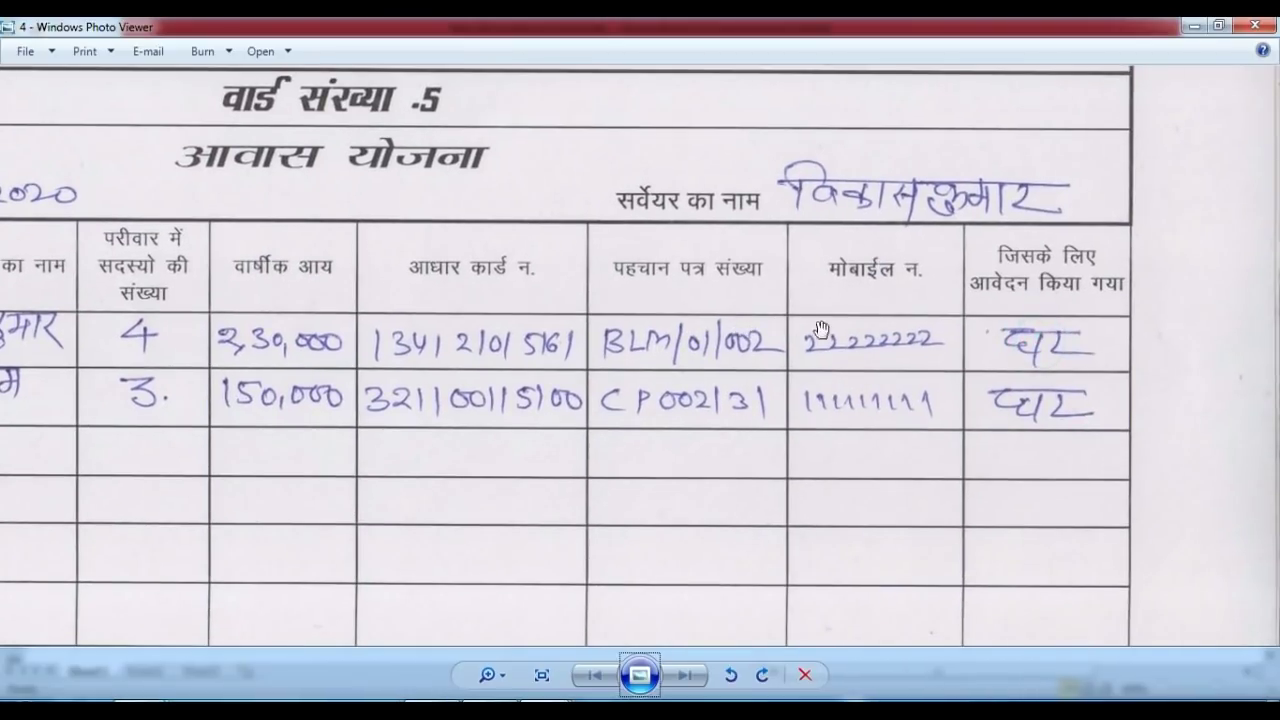
{"action": "left_click", "coordinate": [886, 349]}
{"action": "left_click", "coordinate": [1058, 340]}
{"action": "scroll", "coordinate": [1056, 343], "scroll_direction": "up", "scroll_amount": 1}
{"action": "scroll", "coordinate": [1055, 345], "scroll_direction": "down", "scroll_amount": 2}
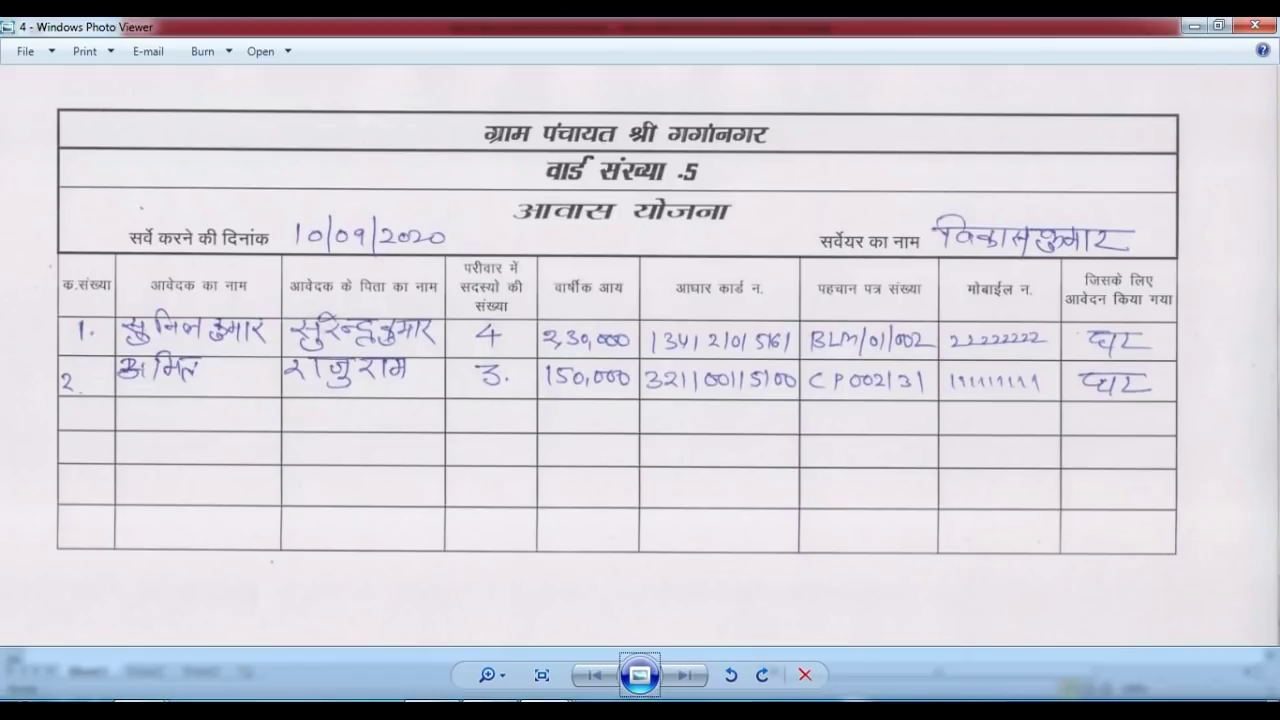
{"action": "key", "text": "alt+Tab"}
Inspect the survey table's title and header cells, selecting the whole table from row 2.
{"action": "left_click", "coordinate": [428, 430]}
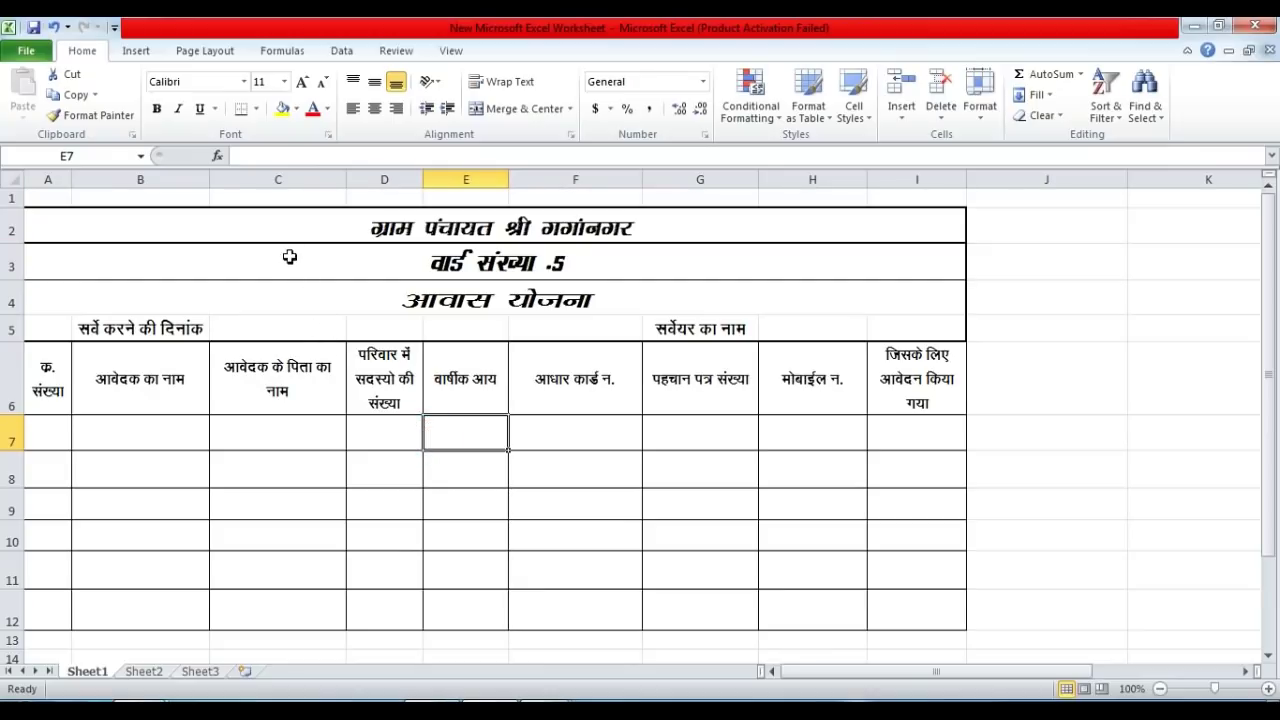
{"action": "left_click", "coordinate": [290, 258]}
{"action": "left_click", "coordinate": [289, 236]}
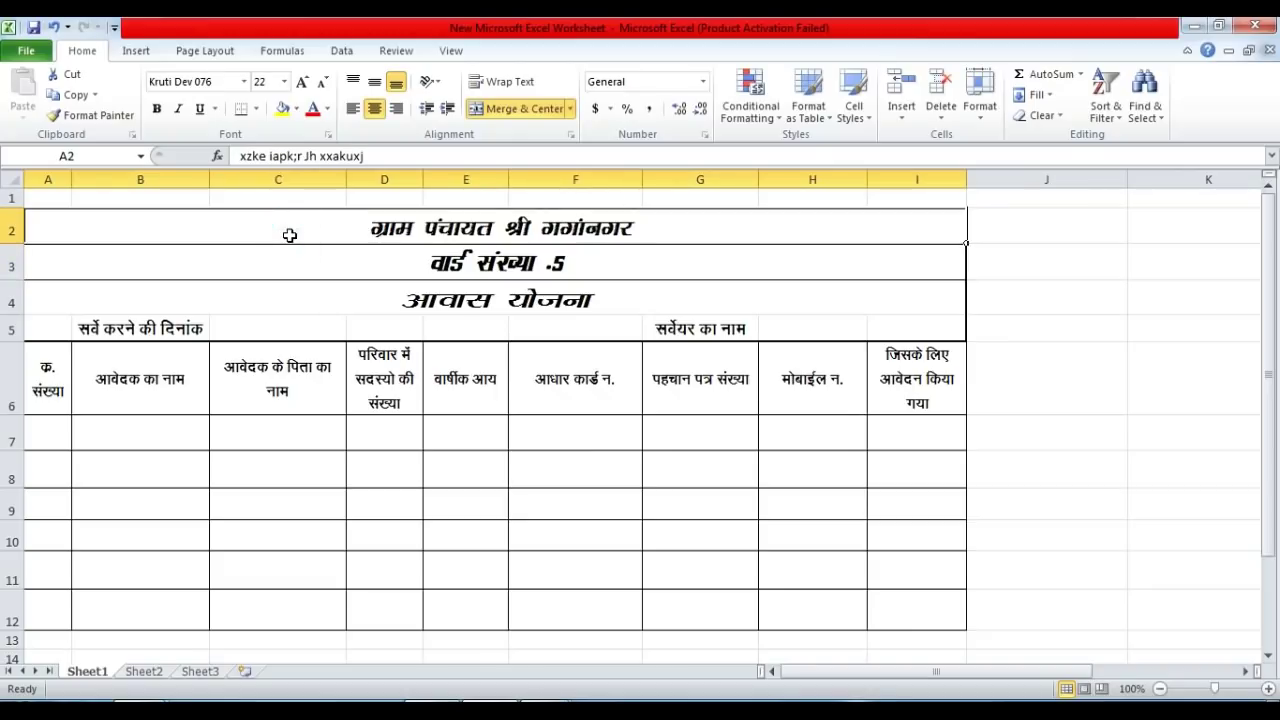
{"action": "left_click", "coordinate": [172, 412]}
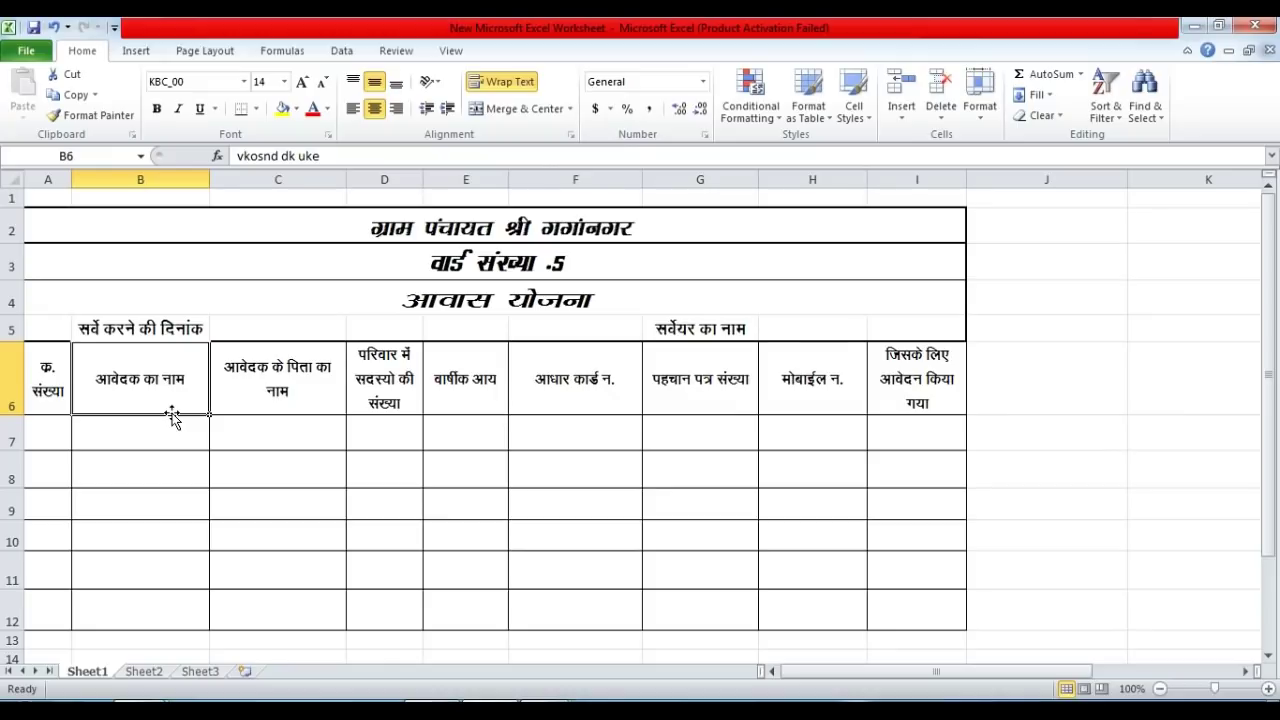
{"action": "left_click", "coordinate": [266, 286]}
{"action": "left_click_drag", "start_coordinate": [237, 232], "coordinate": [233, 601]}
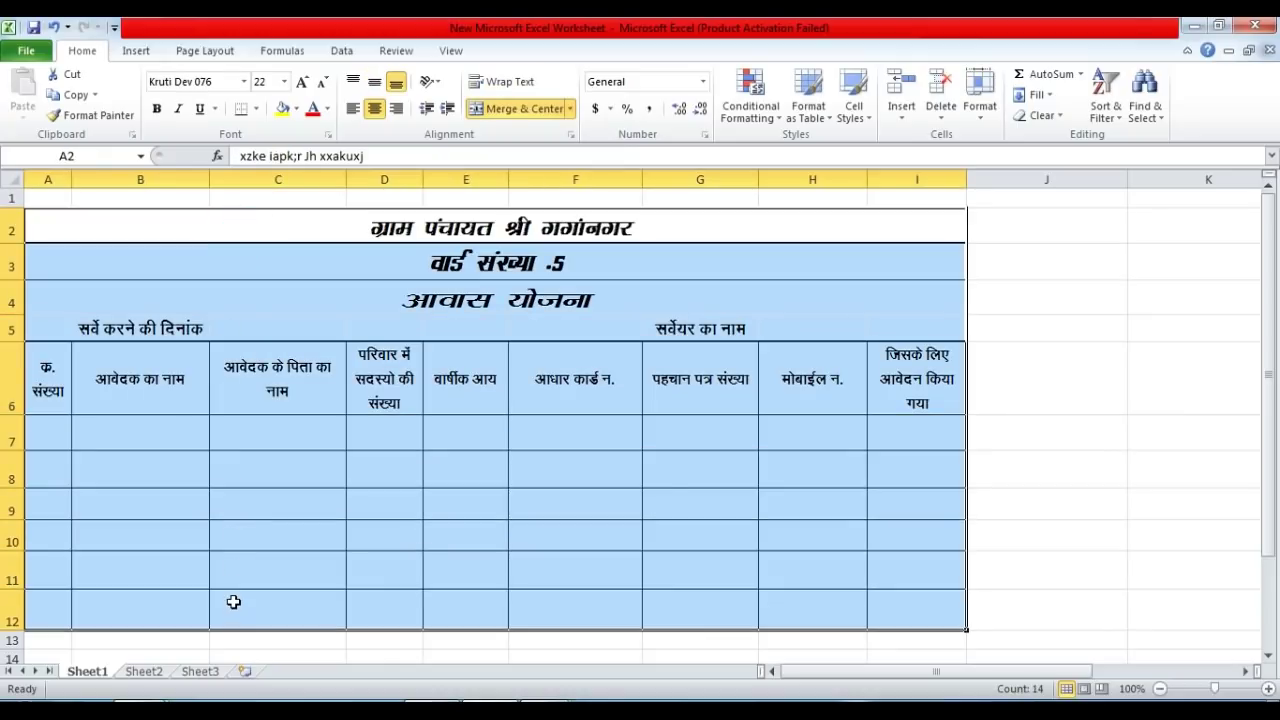
{"action": "left_click", "coordinate": [283, 483]}
Pick the first data row's father's-name cell and bring the handwritten form back up.
{"action": "left_click", "coordinate": [310, 390]}
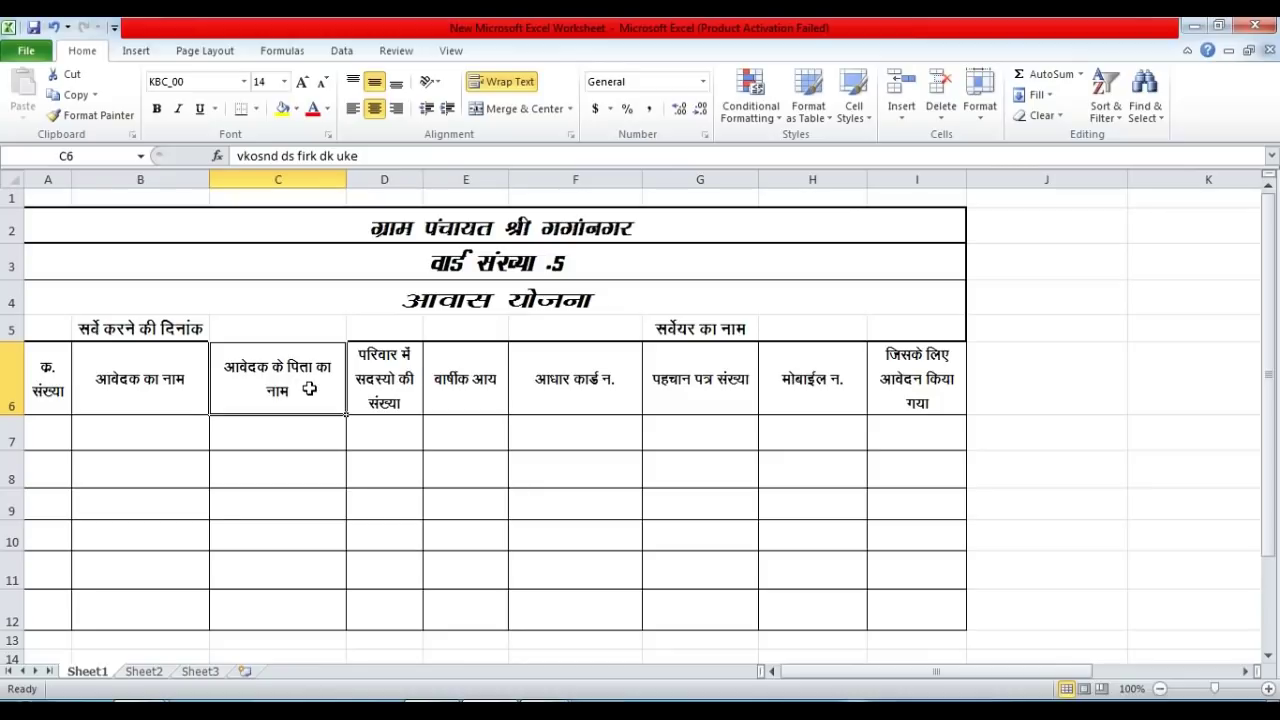
{"action": "left_click", "coordinate": [368, 227]}
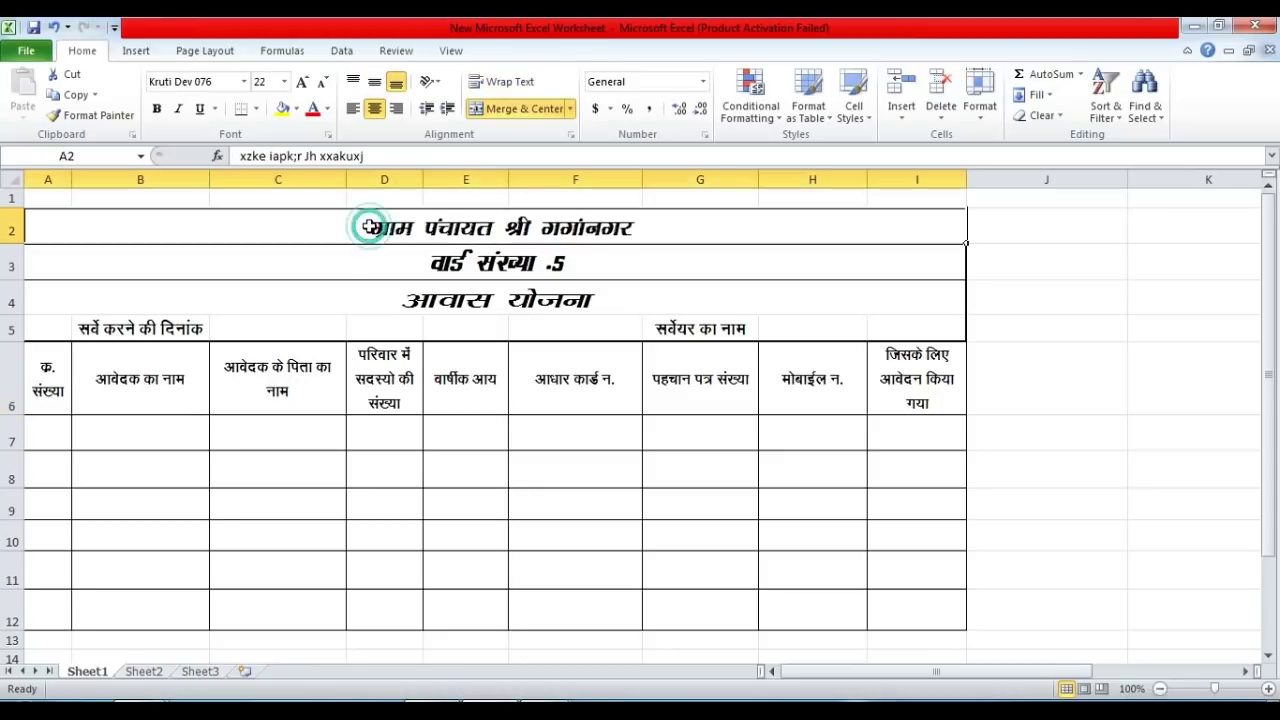
{"action": "left_click", "coordinate": [162, 386]}
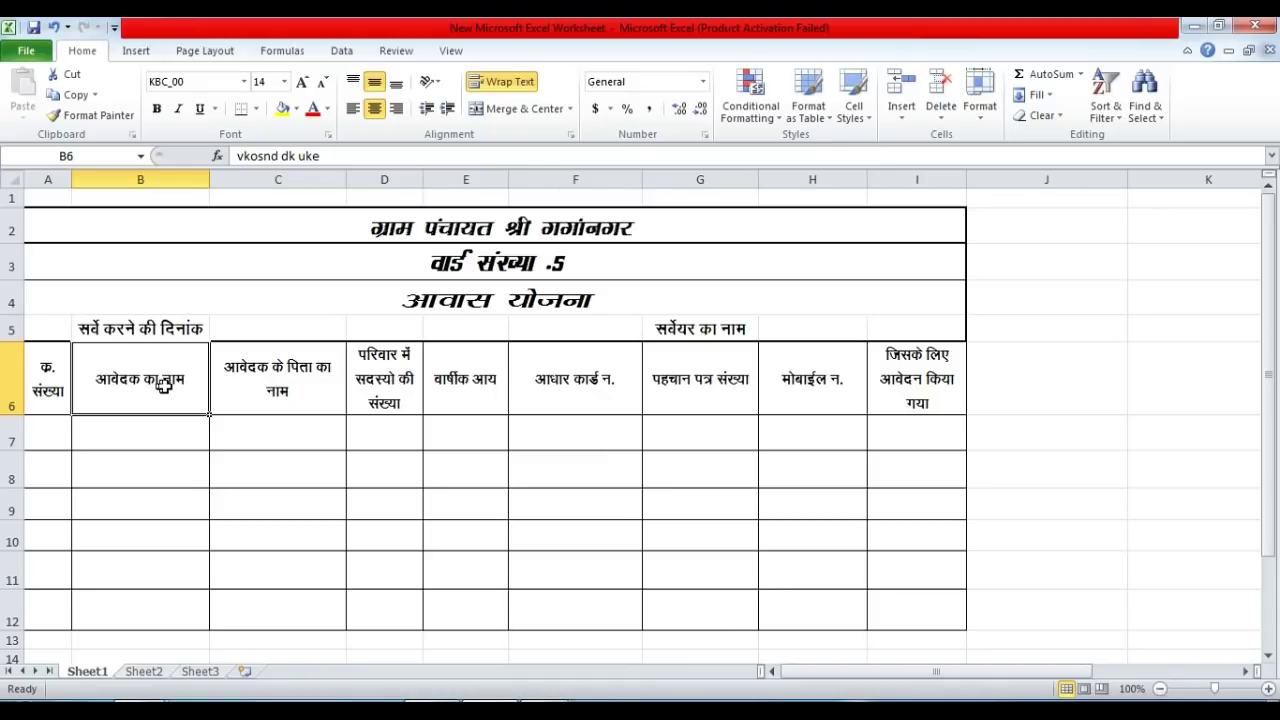
{"action": "left_click", "coordinate": [143, 453]}
{"action": "left_click", "coordinate": [243, 428]}
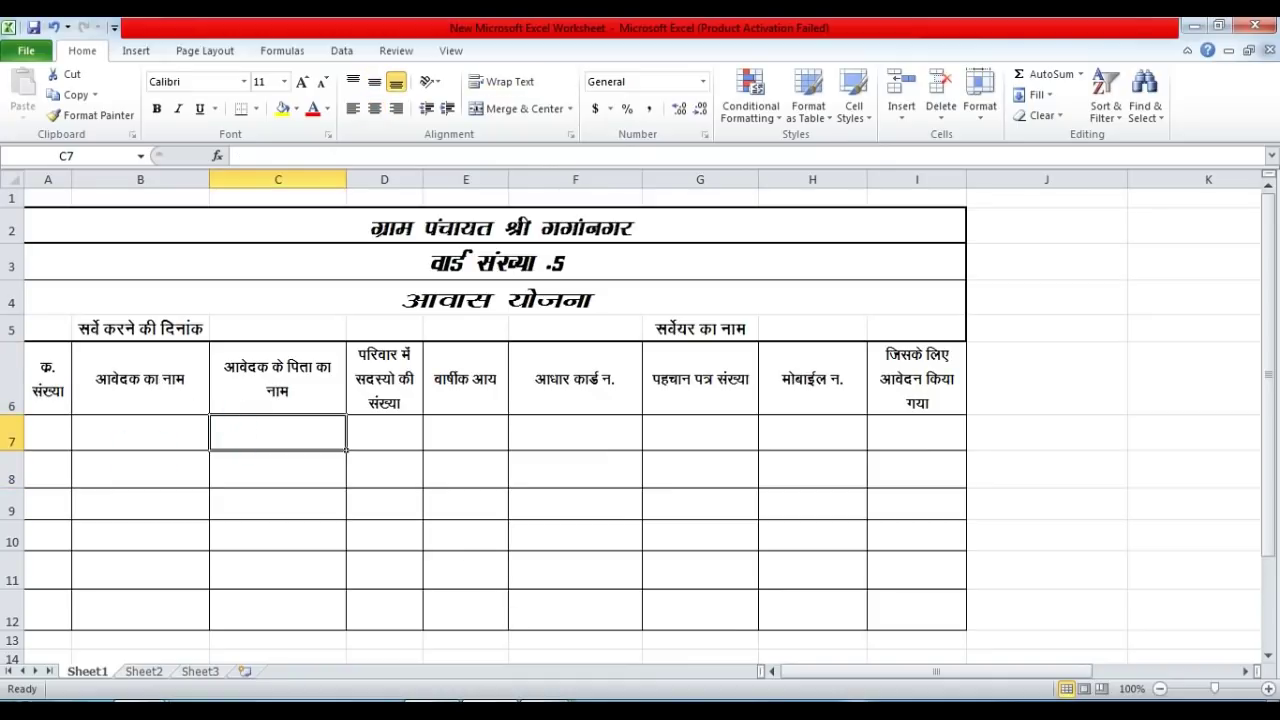
{"action": "mouse_move", "coordinate": [547, 705]}
{"action": "left_click", "coordinate": [345, 600]}
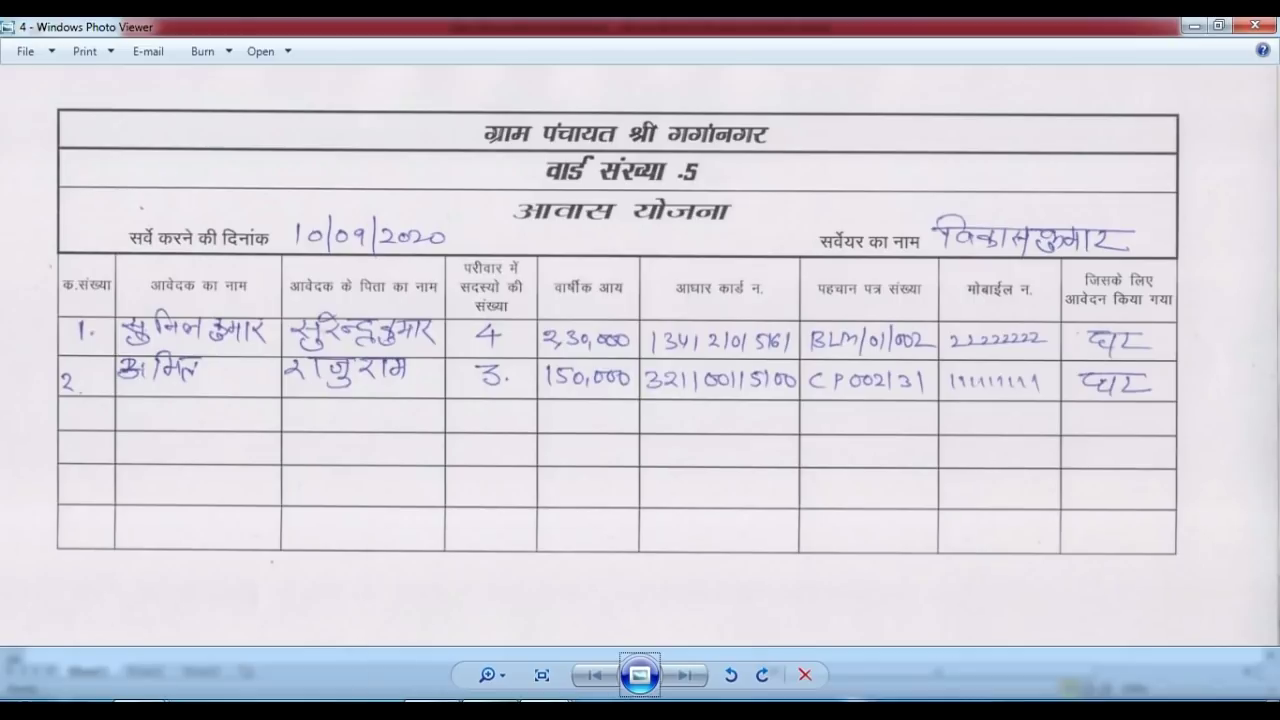
In row 7, enter serial number 1 and the applicant's name.
{"action": "mouse_move", "coordinate": [498, 700]}
{"action": "left_click", "coordinate": [491, 642]}
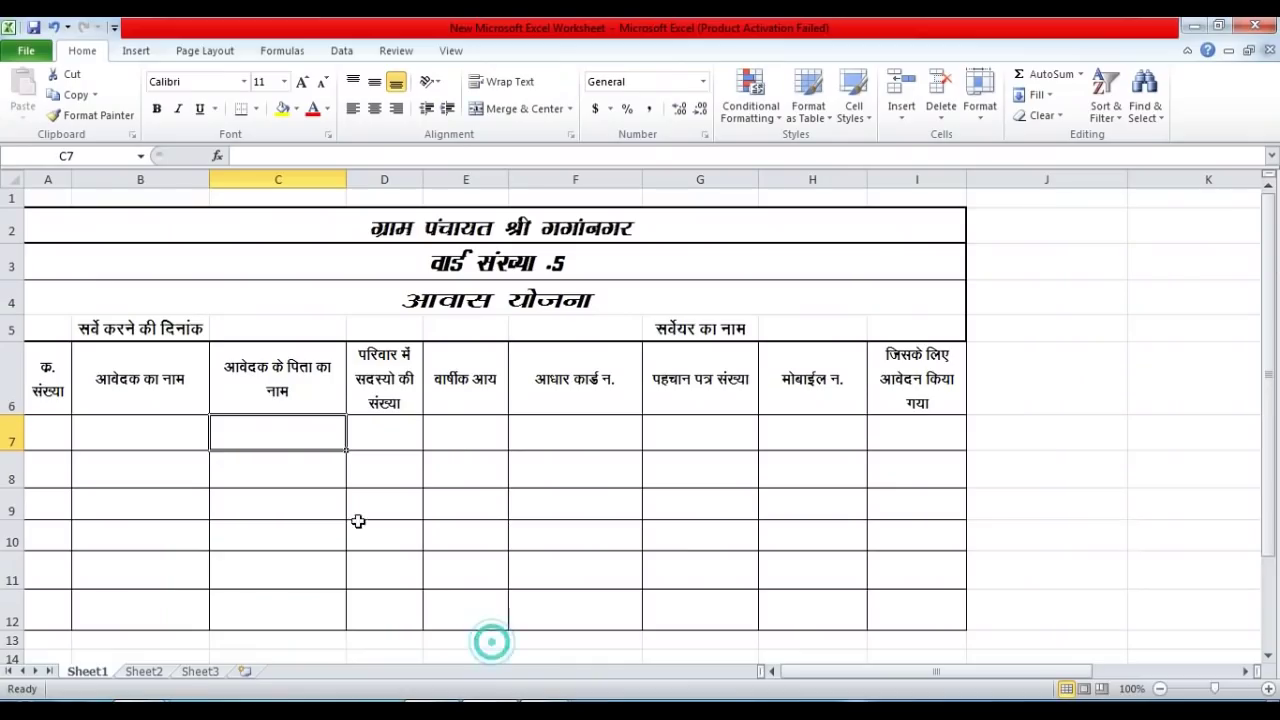
{"action": "left_click", "coordinate": [38, 432]}
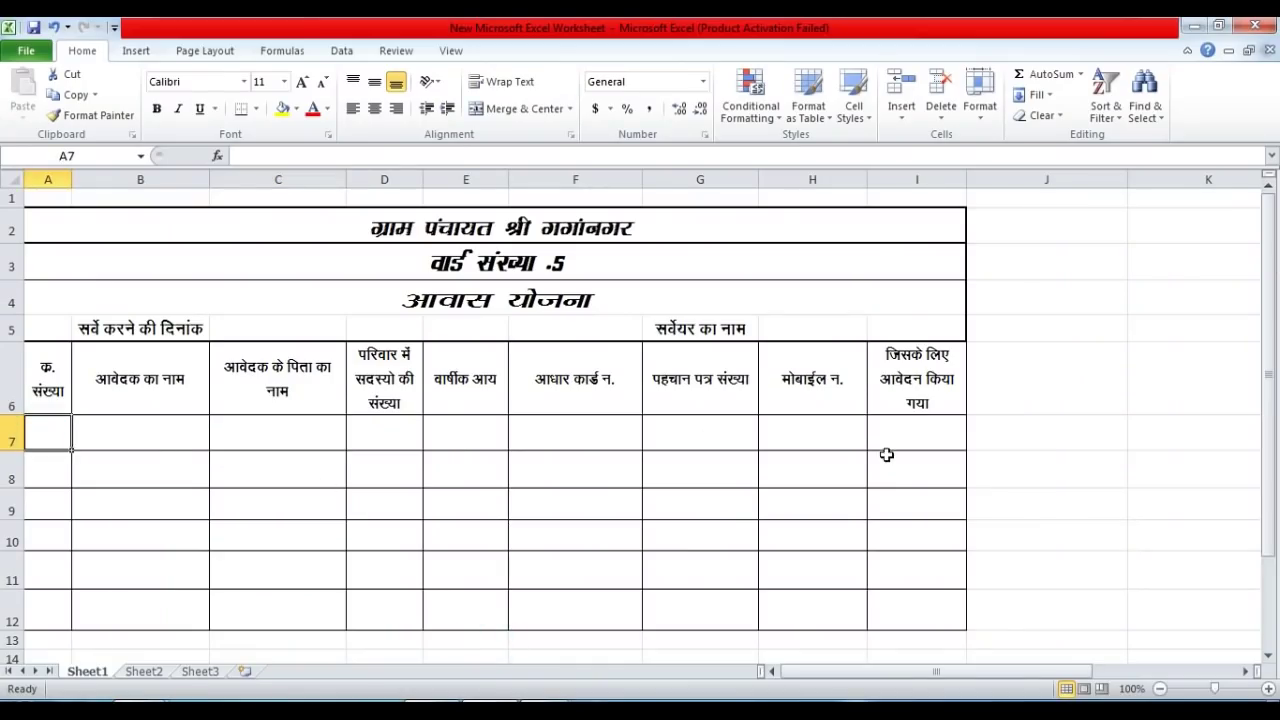
{"action": "type", "text": "1"}
{"action": "key", "text": "Tab"}
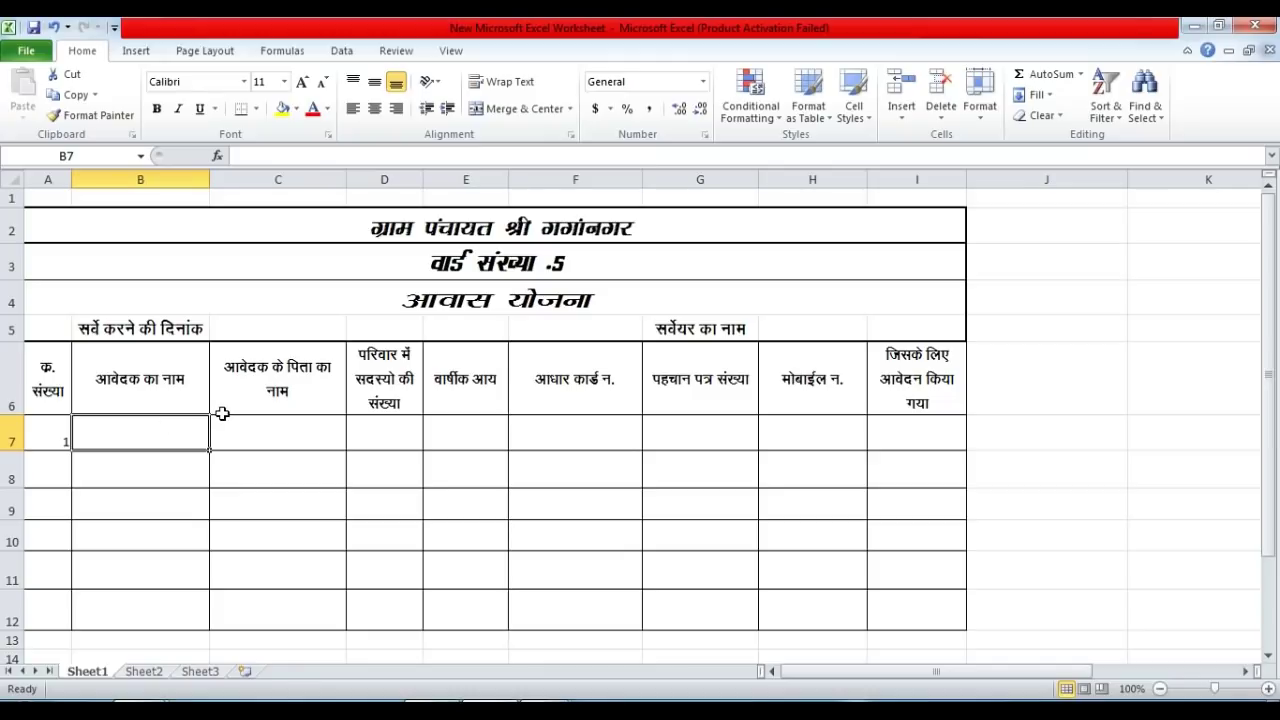
{"action": "type", "text": "sun"}
{"action": "key", "text": "BackSpace"}
{"action": "key", "text": "BackSpace"}
{"action": "key", "text": "BackSpace"}
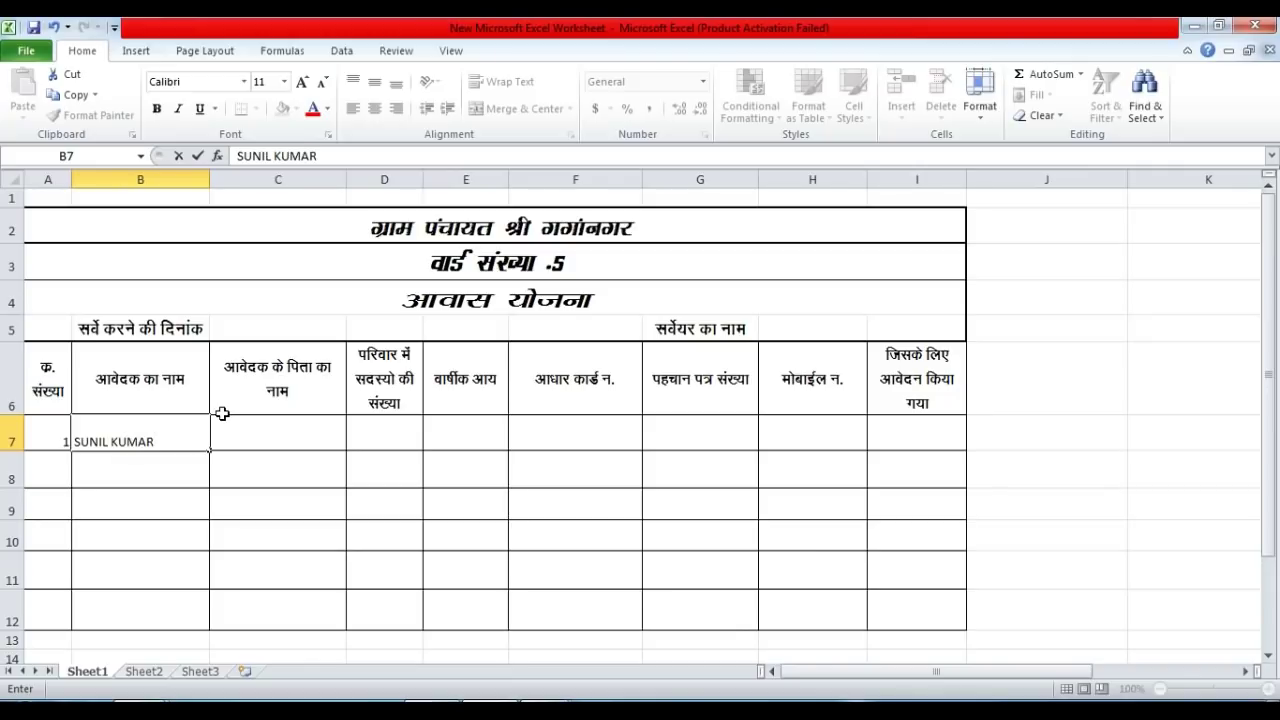
{"action": "left_click", "coordinate": [224, 420]}
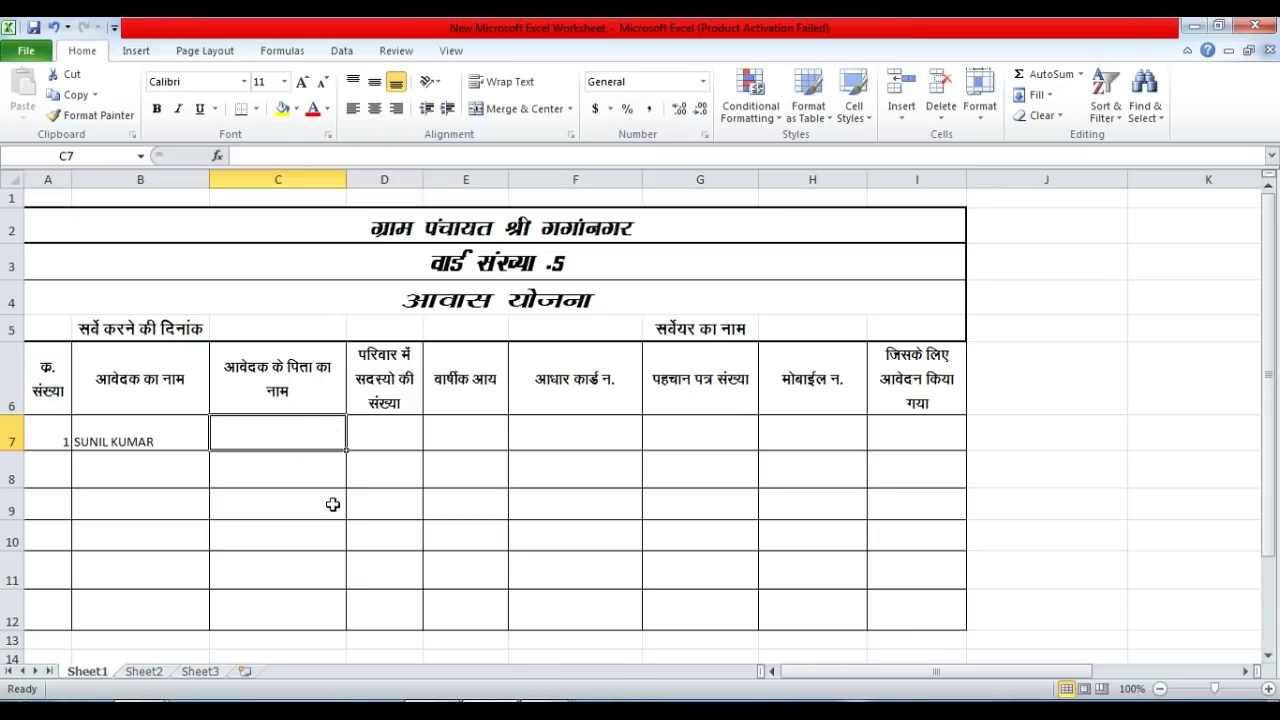
Check the form, then enter the father's name, 4 family members and 230000 income.
{"action": "mouse_move", "coordinate": [480, 677]}
{"action": "left_click", "coordinate": [404, 634]}
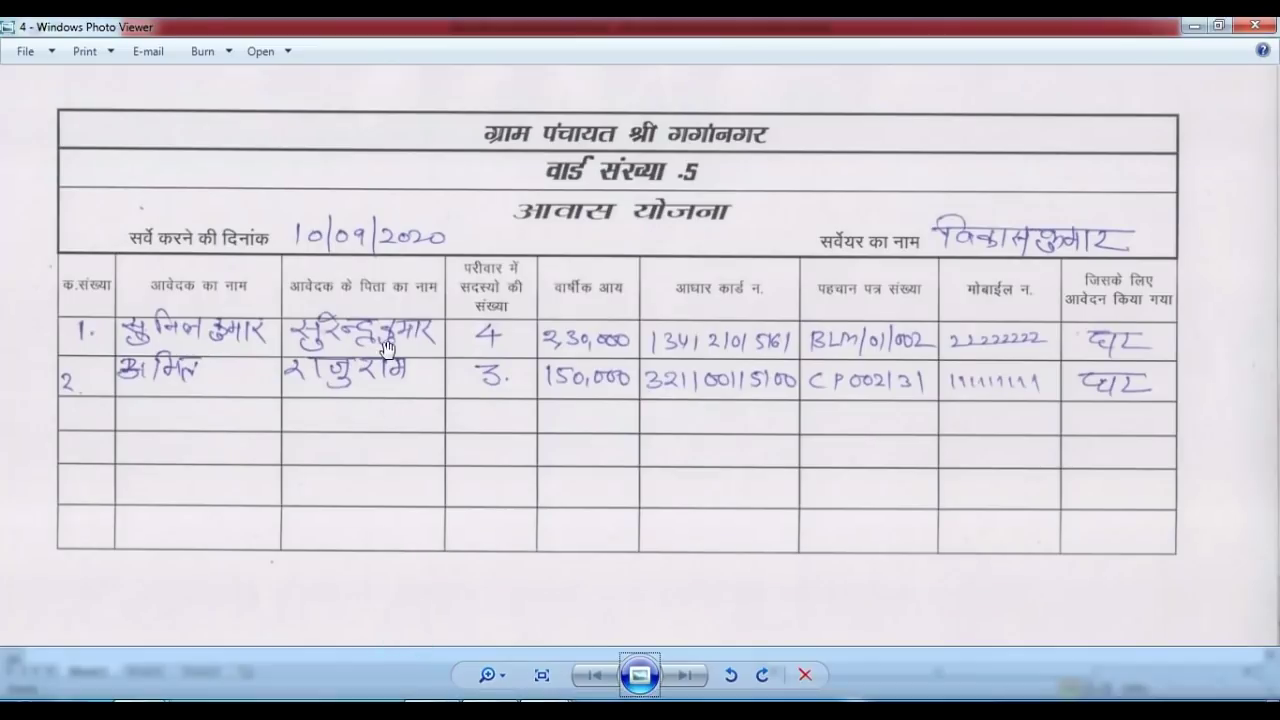
{"action": "key", "text": "alt+Tab"}
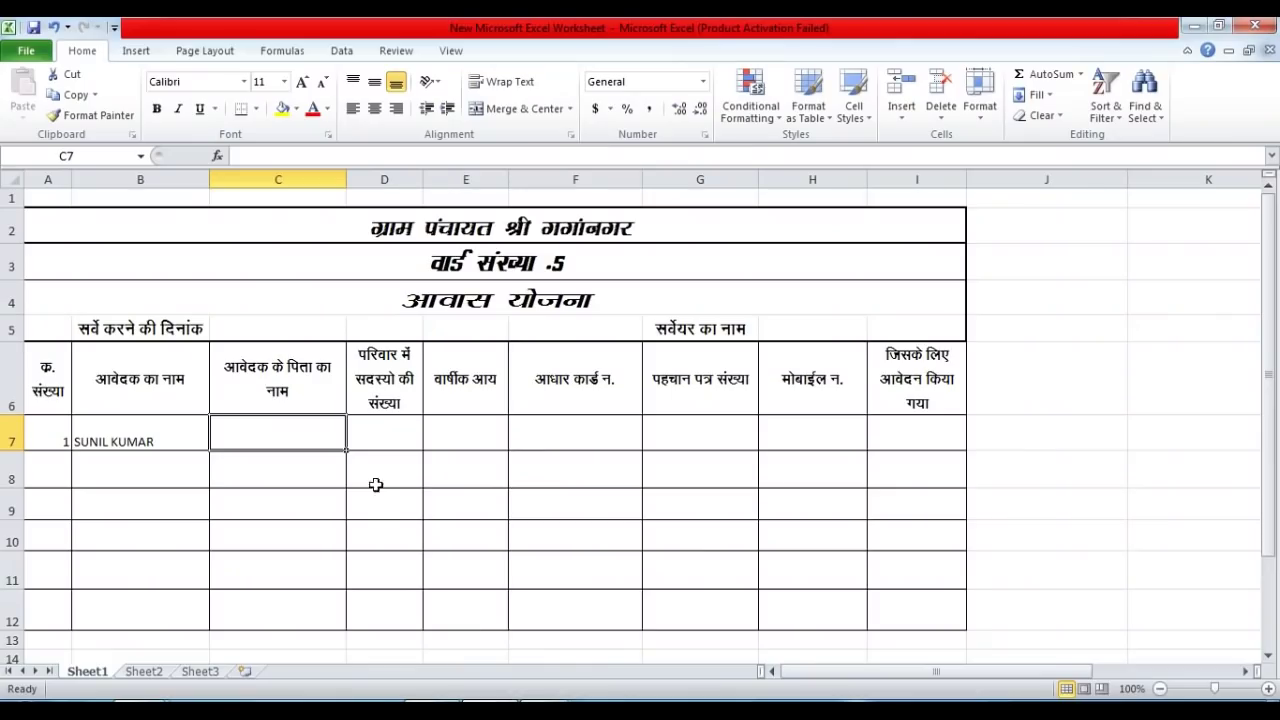
{"action": "key", "text": "Tab"}
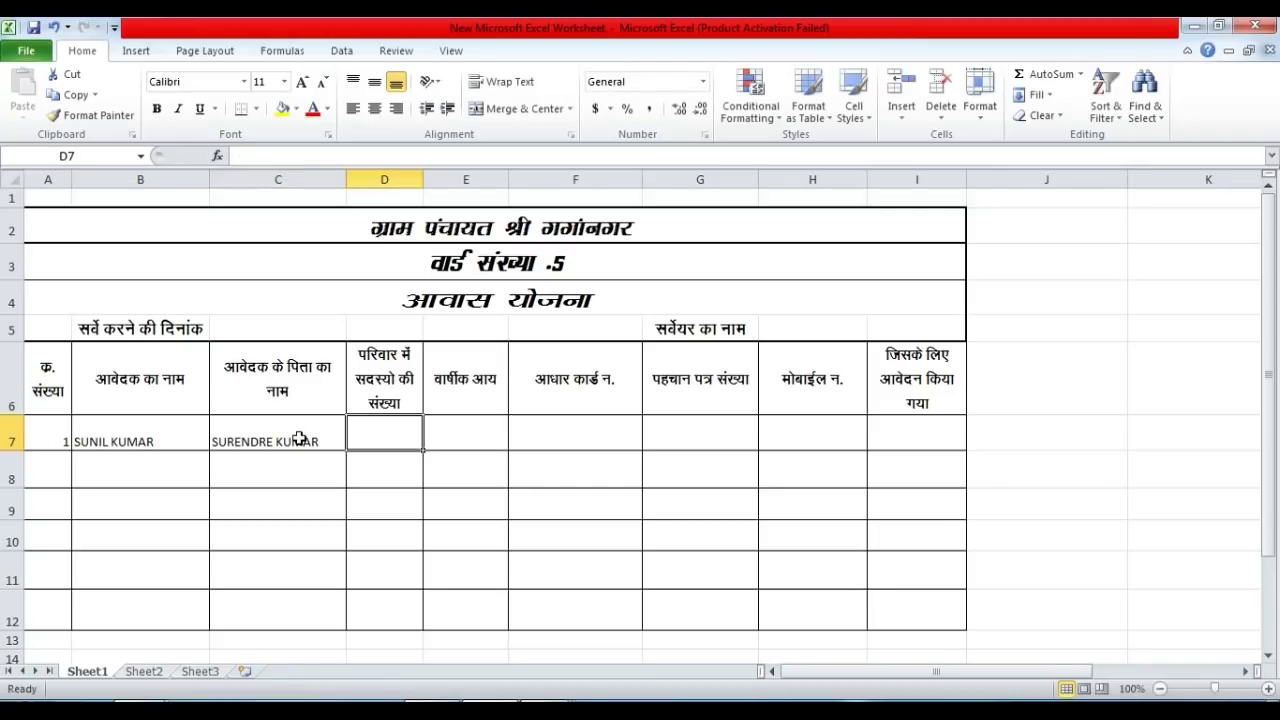
{"action": "type", "text": "4"}
{"action": "key", "text": "Tab"}
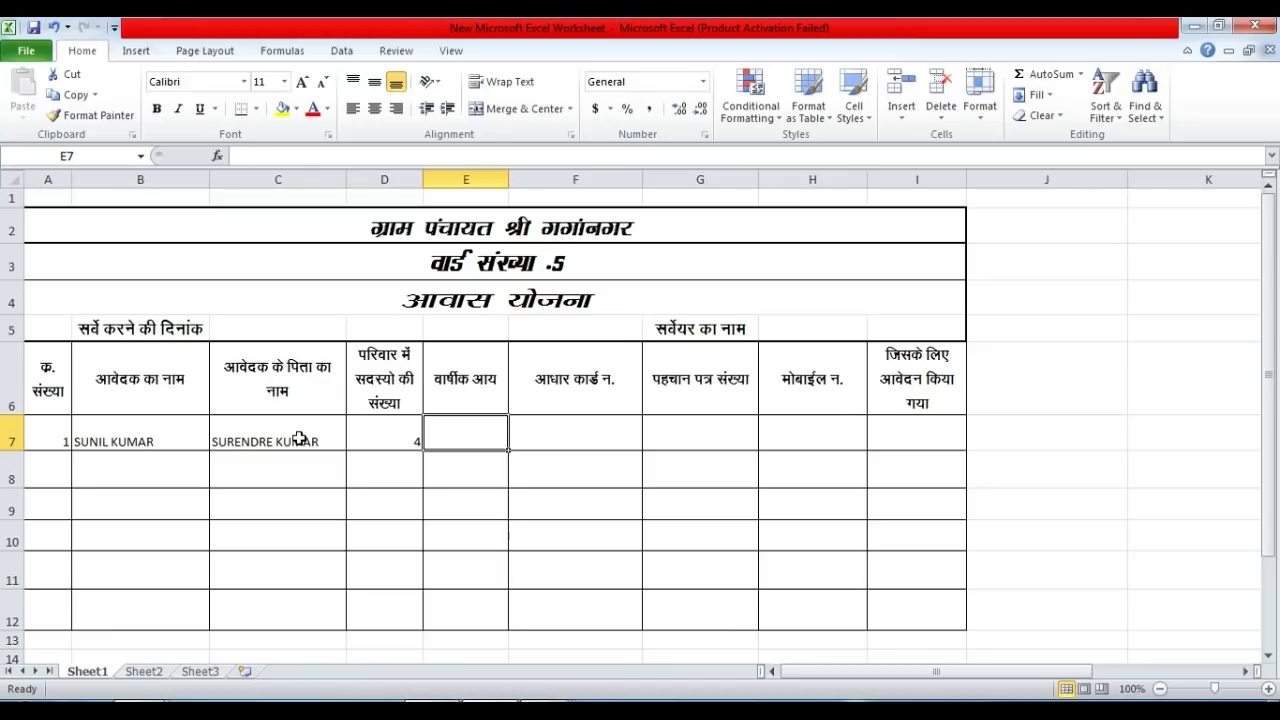
{"action": "type", "text": "230000"}
{"action": "key", "text": "Tab"}
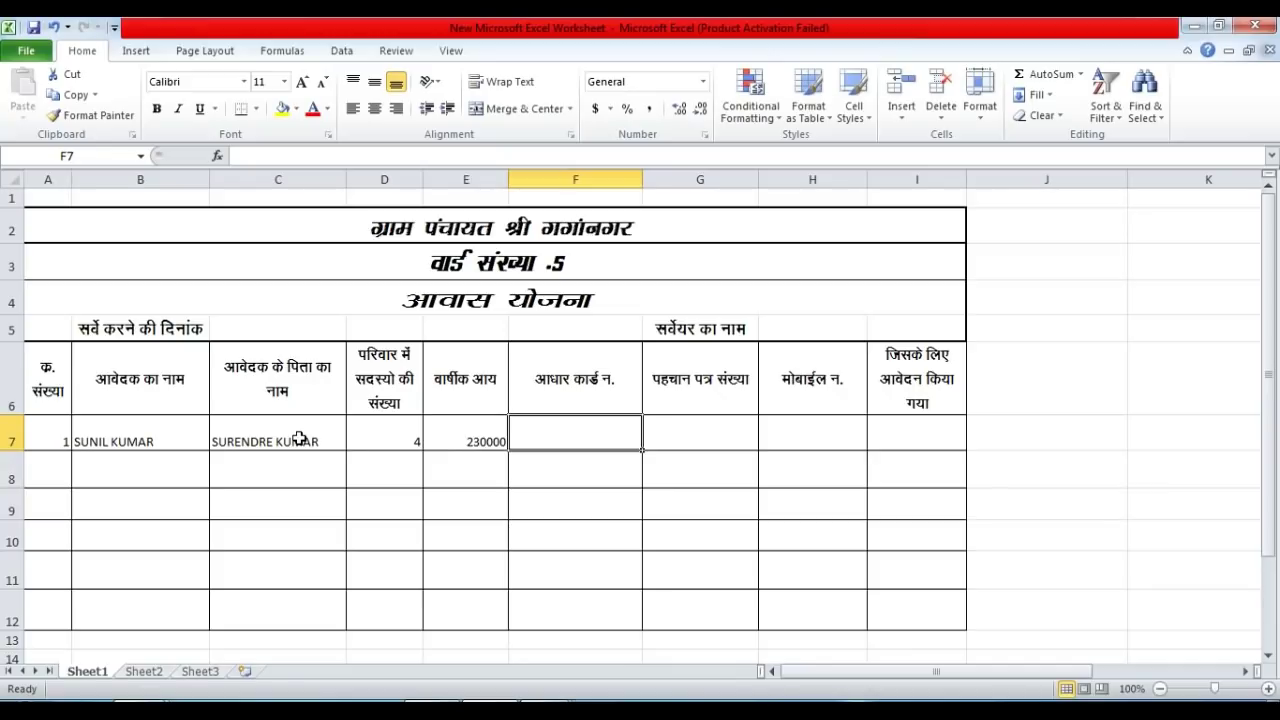
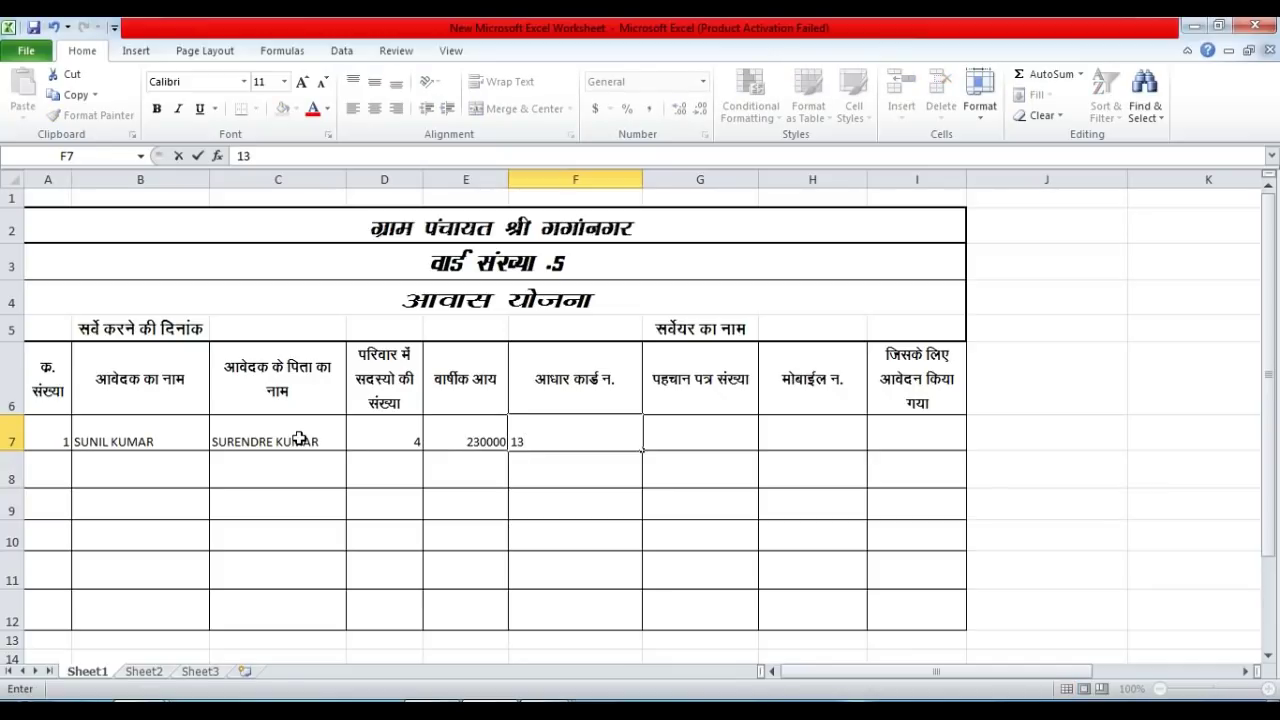
Enter the Aadhaar number, identity card number, mobile number, and HOUSE as the purpose.
{"action": "key", "text": "Tab"}
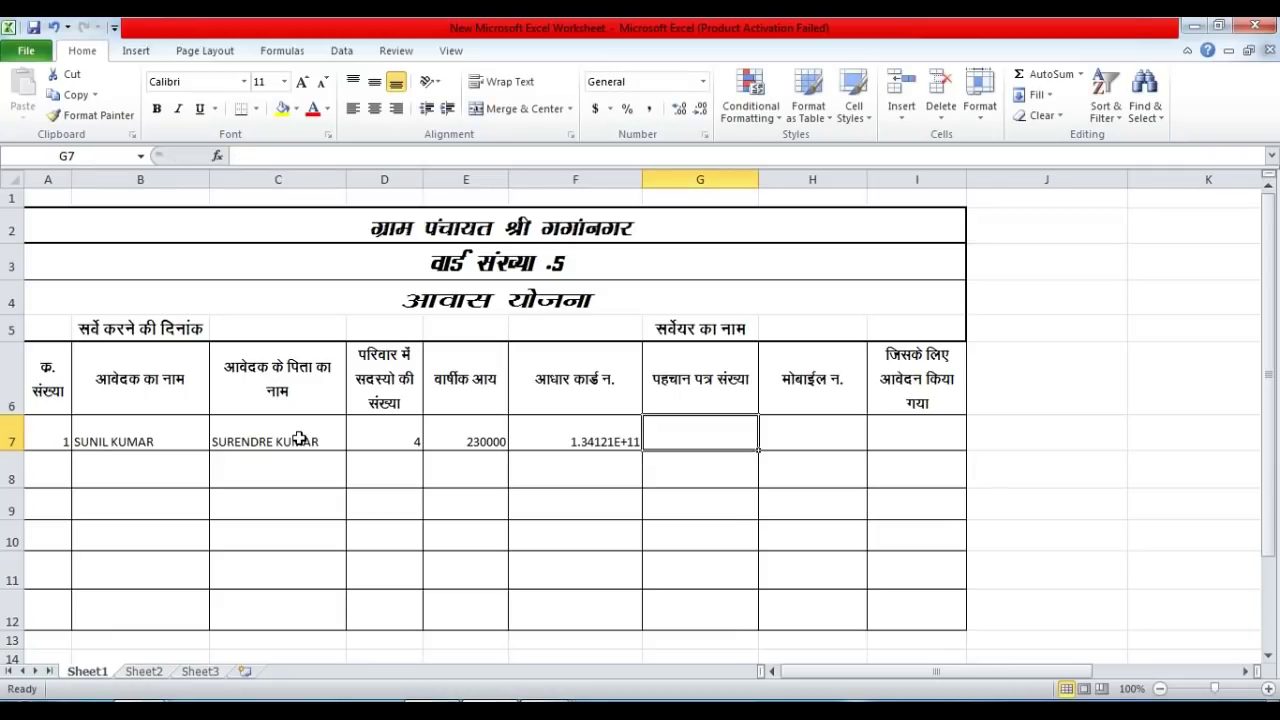
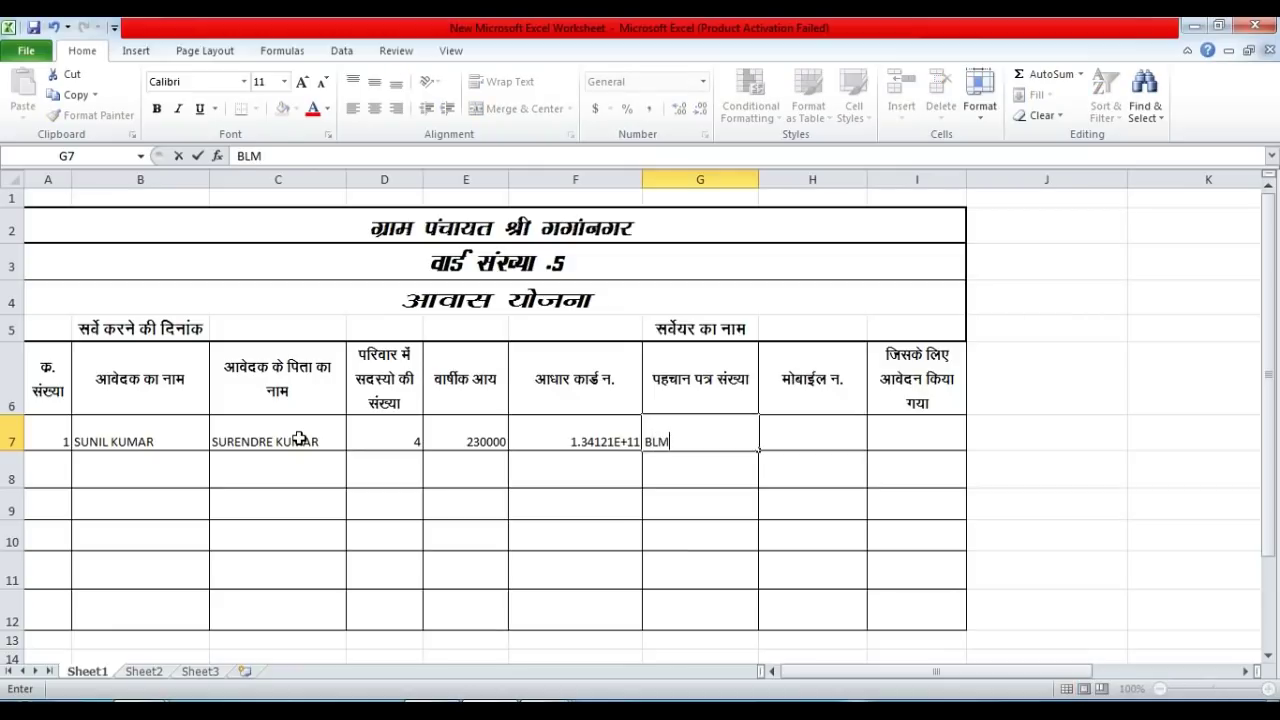
{"action": "key", "text": "Tab"}
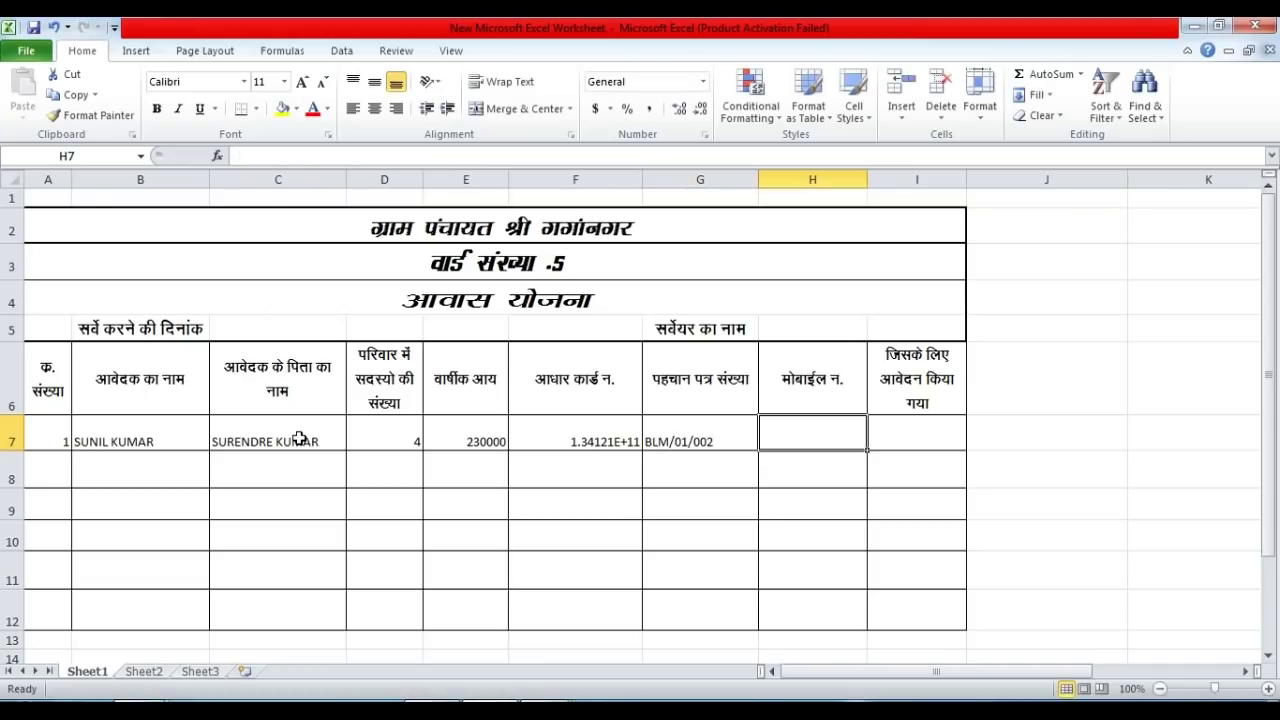
{"action": "type", "text": "222222222"}
{"action": "key", "text": "Tab"}
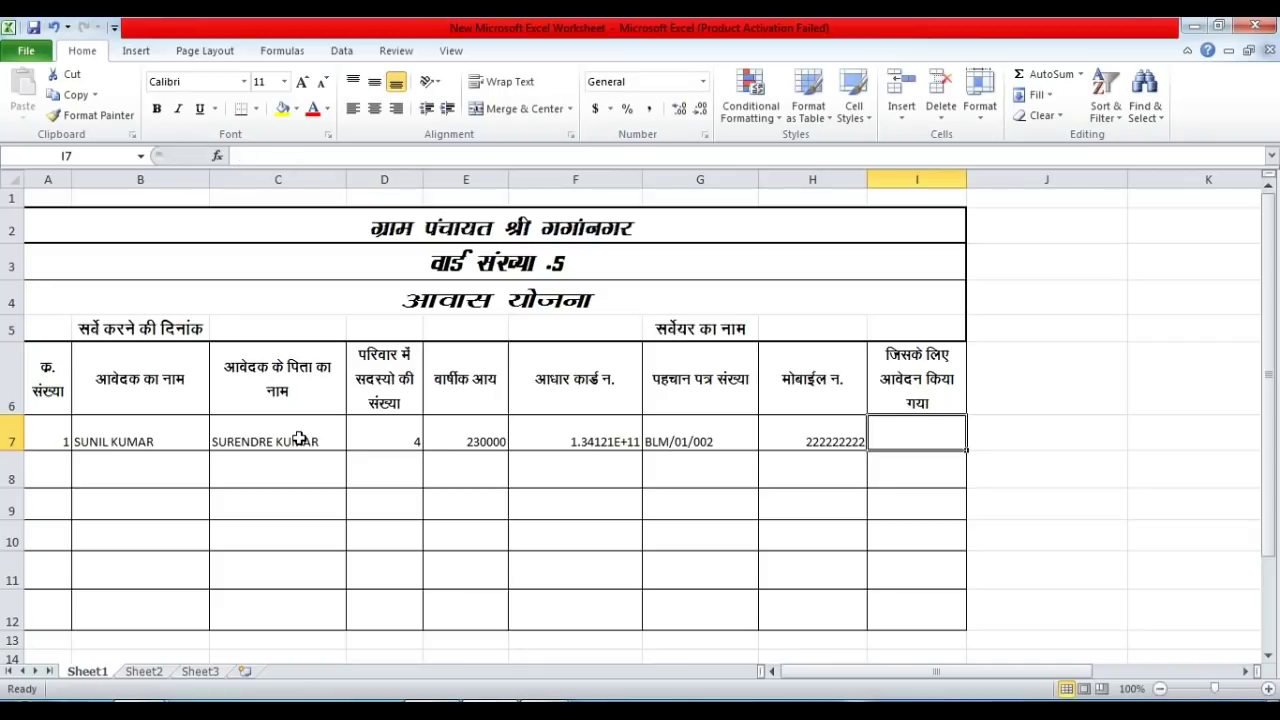
{"action": "type", "text": "H"}
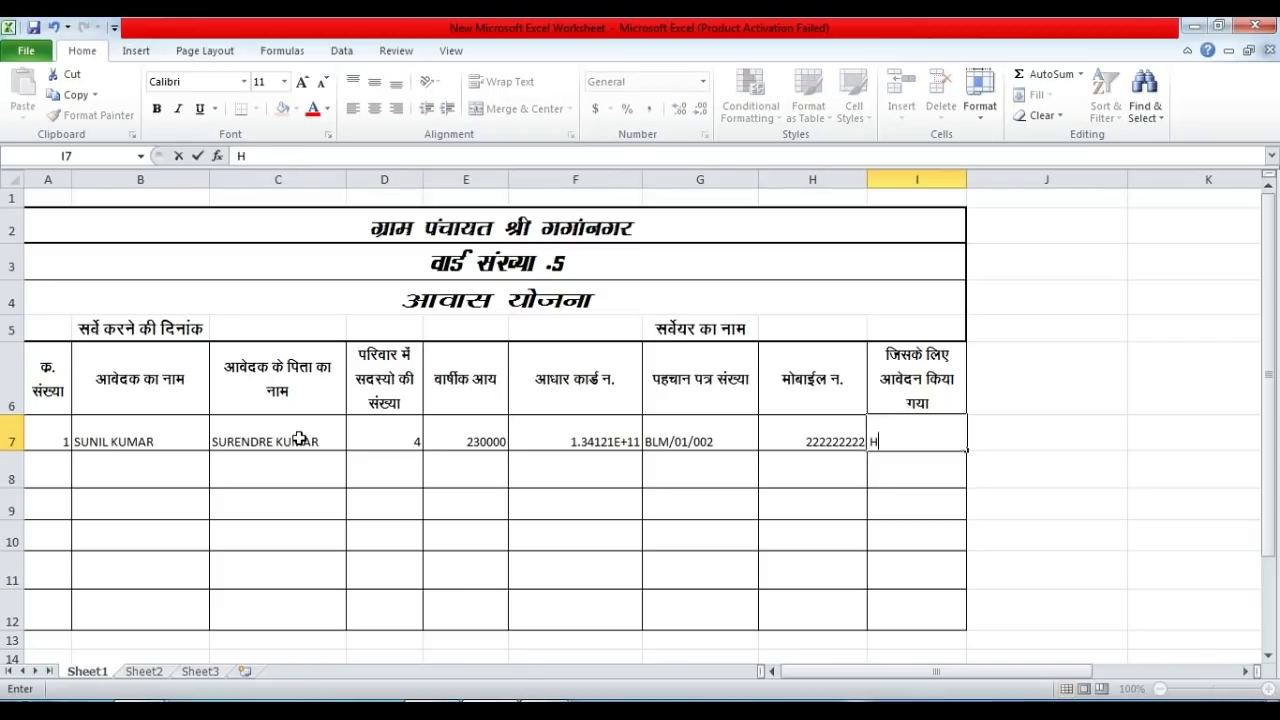
{"action": "type", "text": "OUSE"}
{"action": "left_click", "coordinate": [318, 478]}
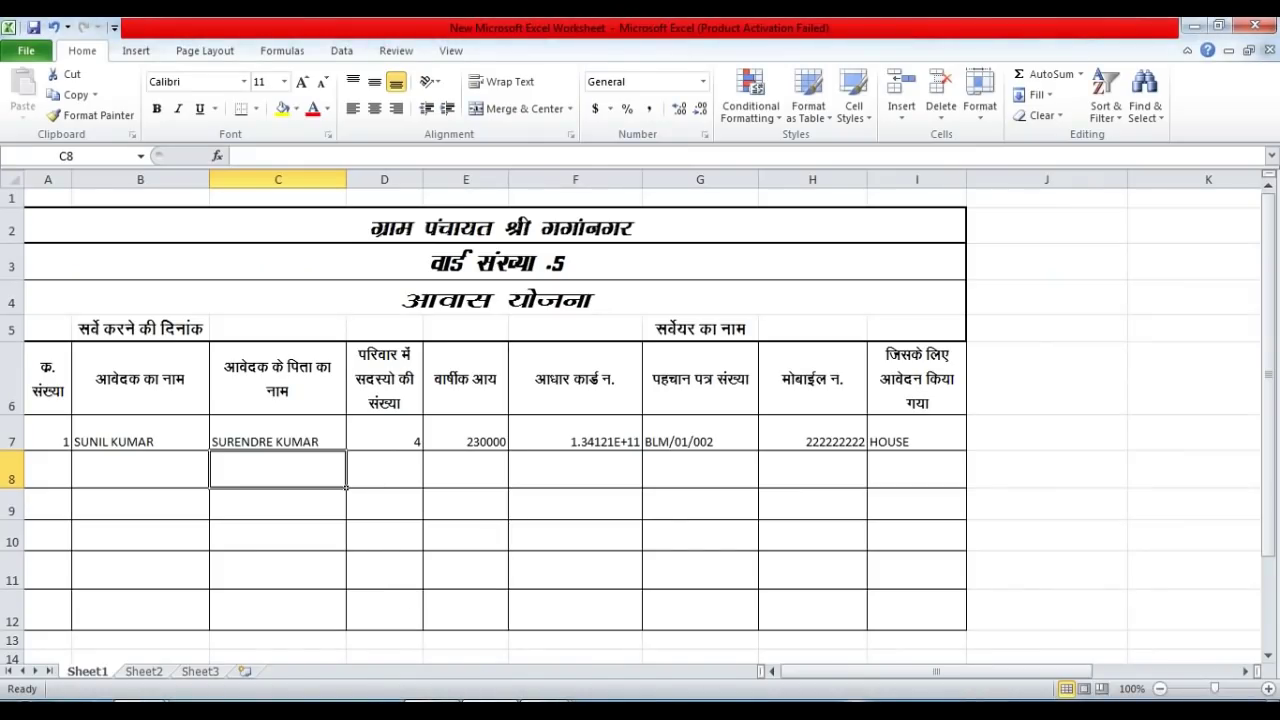
{"action": "mouse_move", "coordinate": [457, 651]}
{"action": "left_click", "coordinate": [408, 630]}
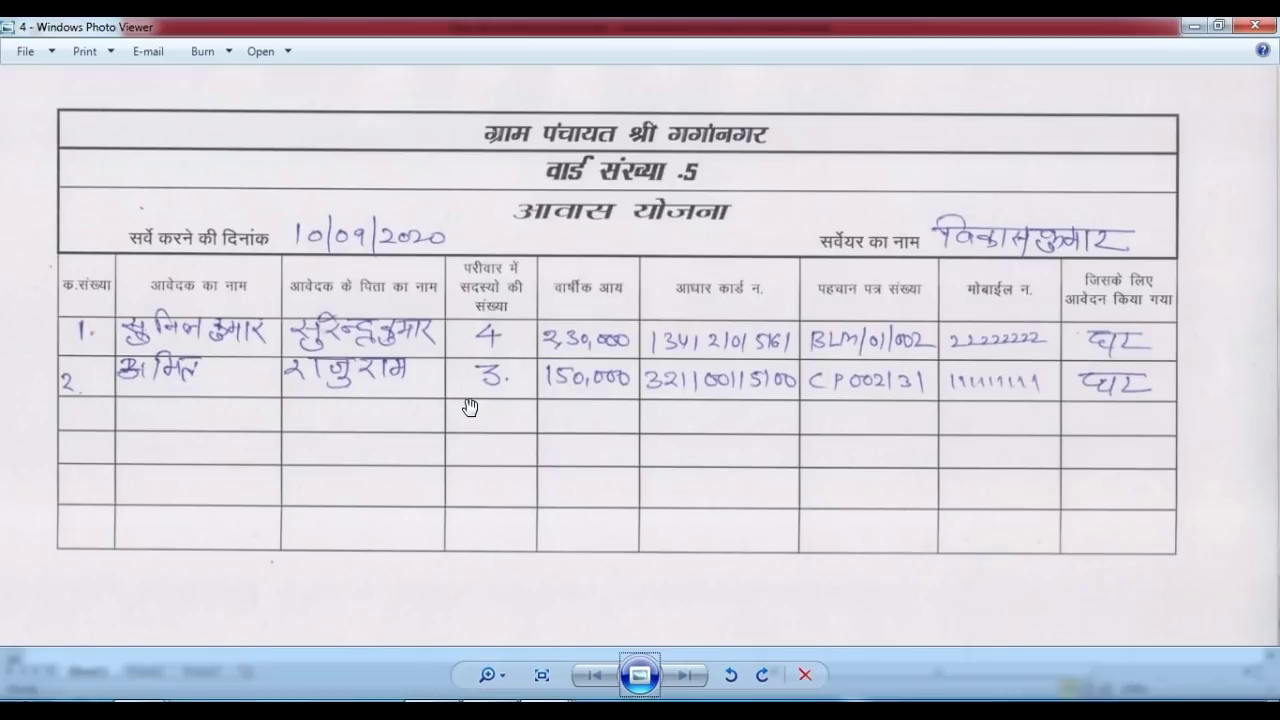
{"action": "left_click", "coordinate": [505, 712]}
{"action": "left_click", "coordinate": [437, 528]}
{"action": "left_click", "coordinate": [690, 503]}
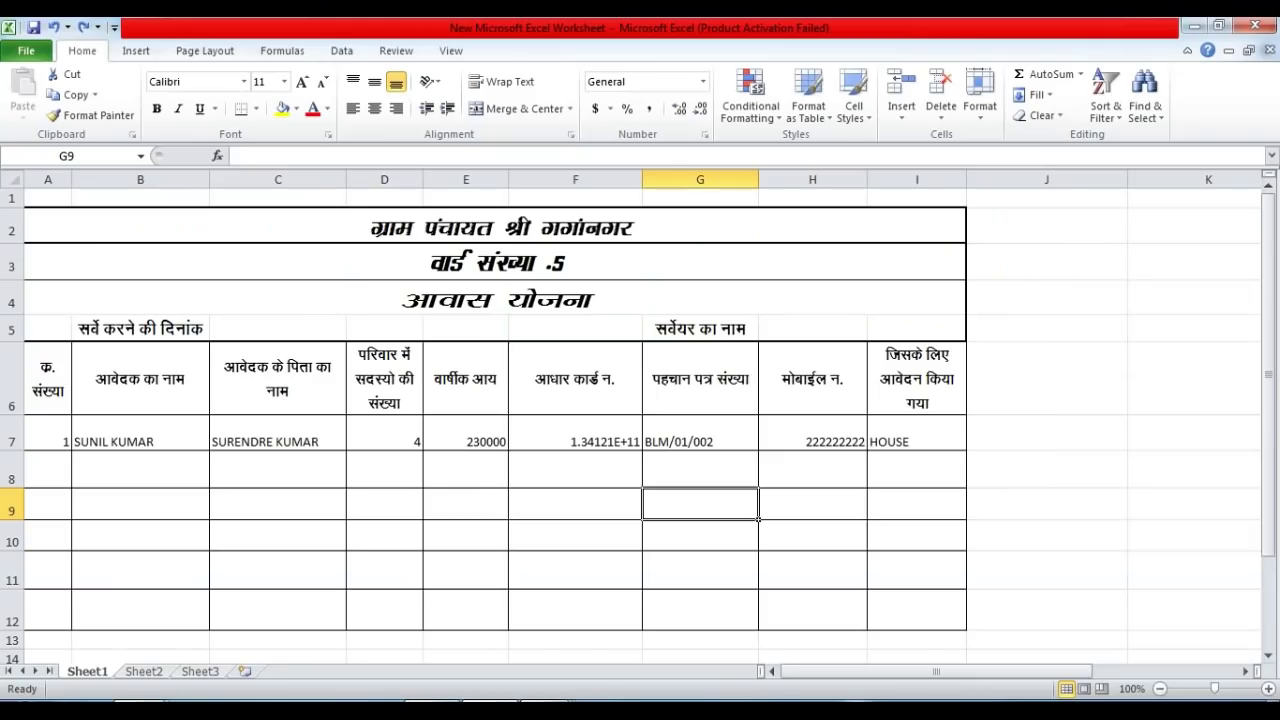
{"action": "mouse_move", "coordinate": [408, 664]}
{"action": "left_click", "coordinate": [360, 640]}
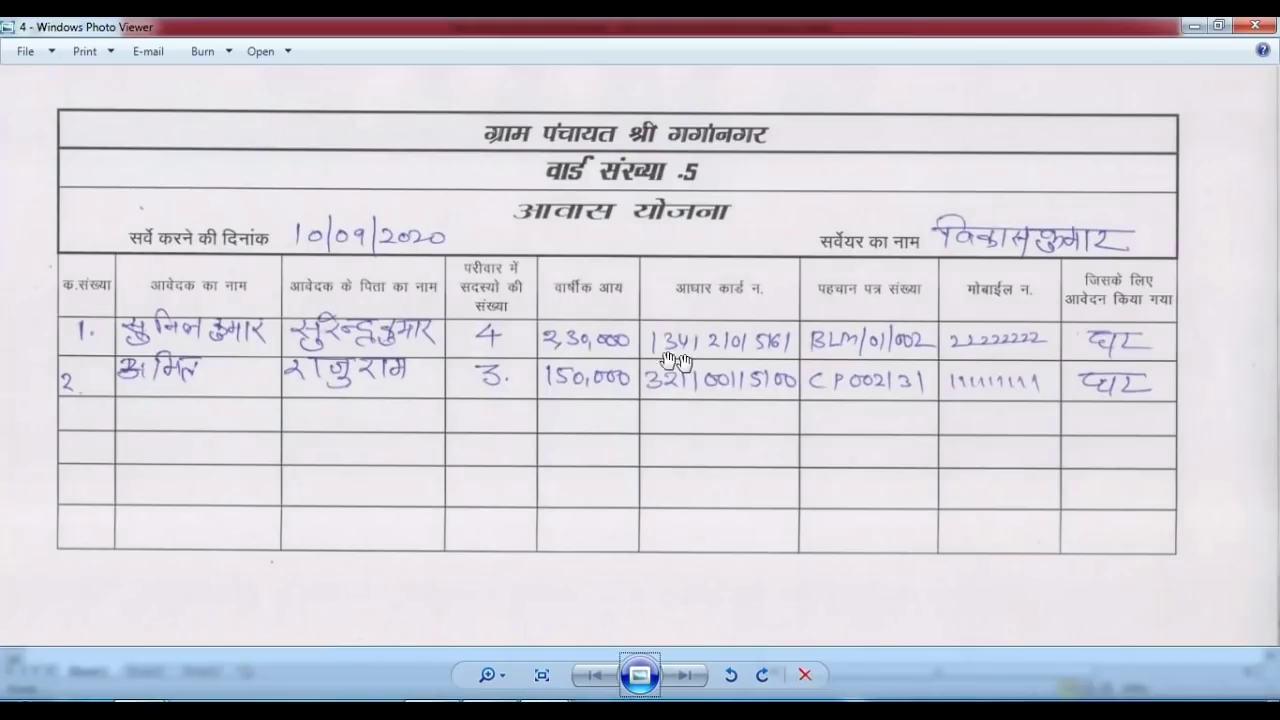
{"action": "scroll", "coordinate": [736, 364], "scroll_direction": "up", "scroll_amount": 1}
{"action": "scroll", "coordinate": [745, 360], "scroll_direction": "up", "scroll_amount": 1}
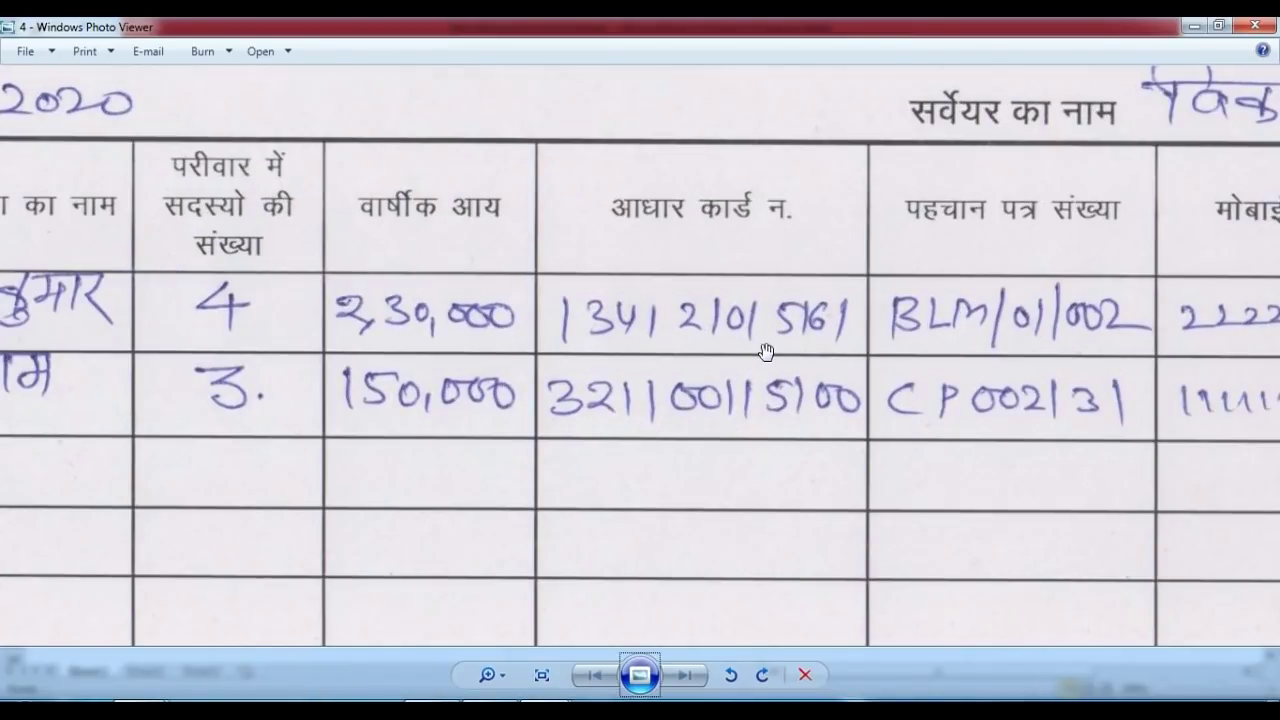
{"action": "scroll", "coordinate": [775, 352], "scroll_direction": "up", "scroll_amount": 1}
{"action": "scroll", "coordinate": [781, 351], "scroll_direction": "up", "scroll_amount": 1}
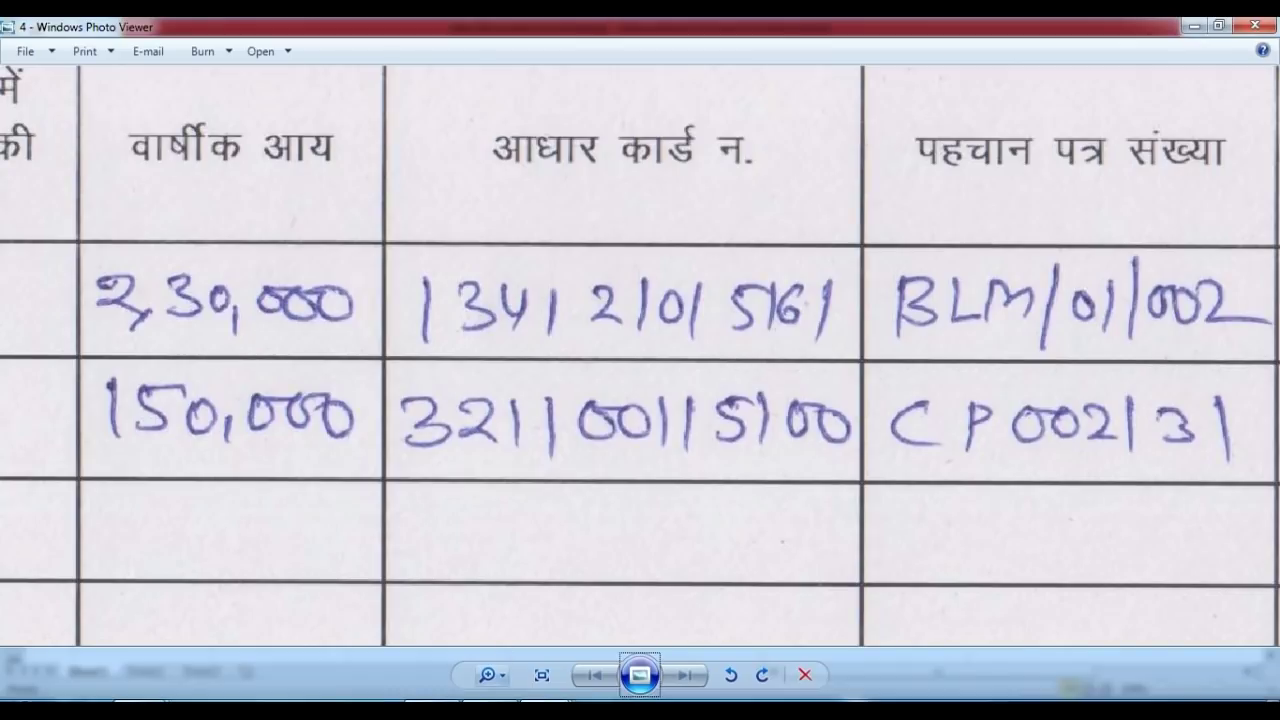
{"action": "left_click", "coordinate": [492, 678]}
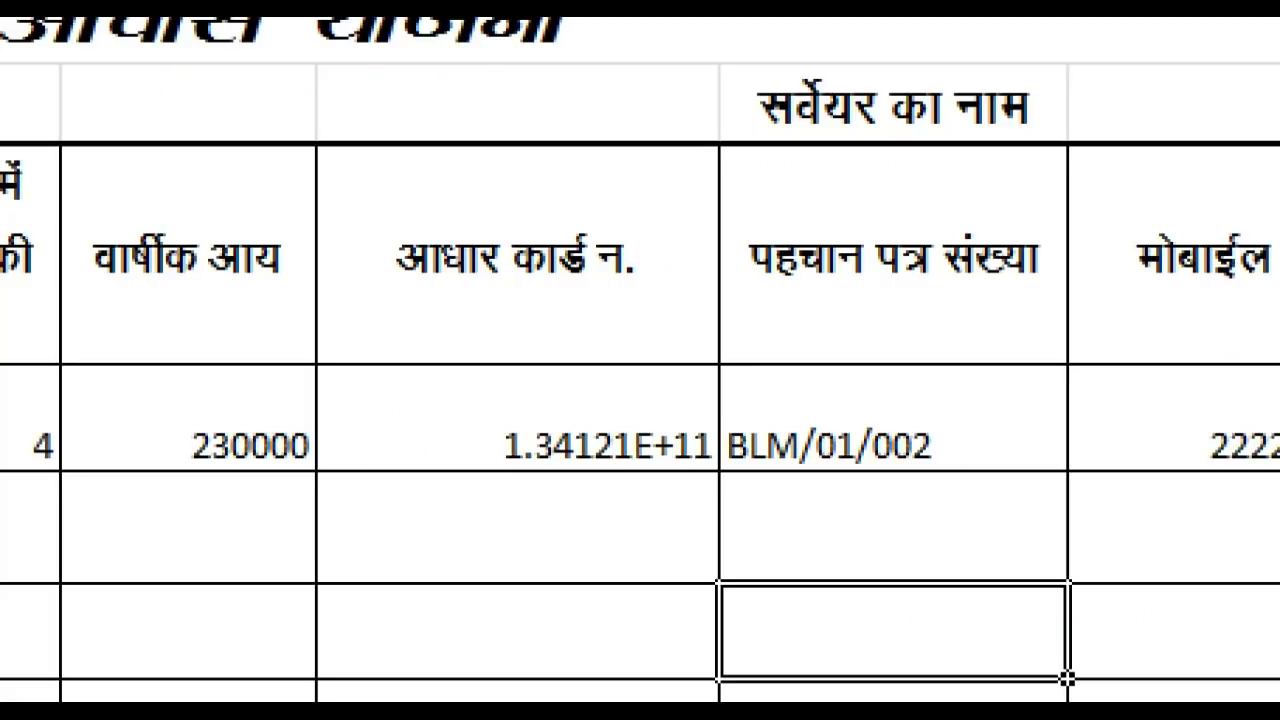
{"action": "left_click", "coordinate": [603, 440]}
{"action": "left_click_drag", "start_coordinate": [400, 378], "coordinate": [722, 470]}
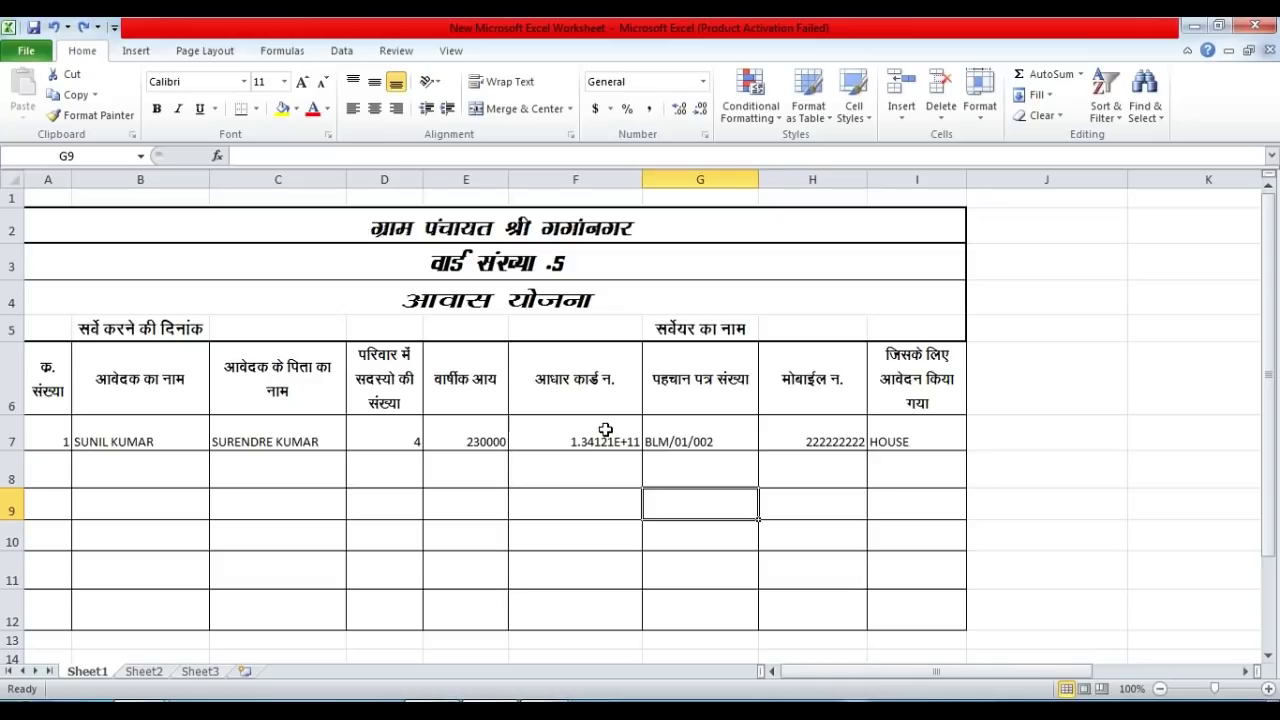
{"action": "key", "text": "Left"}
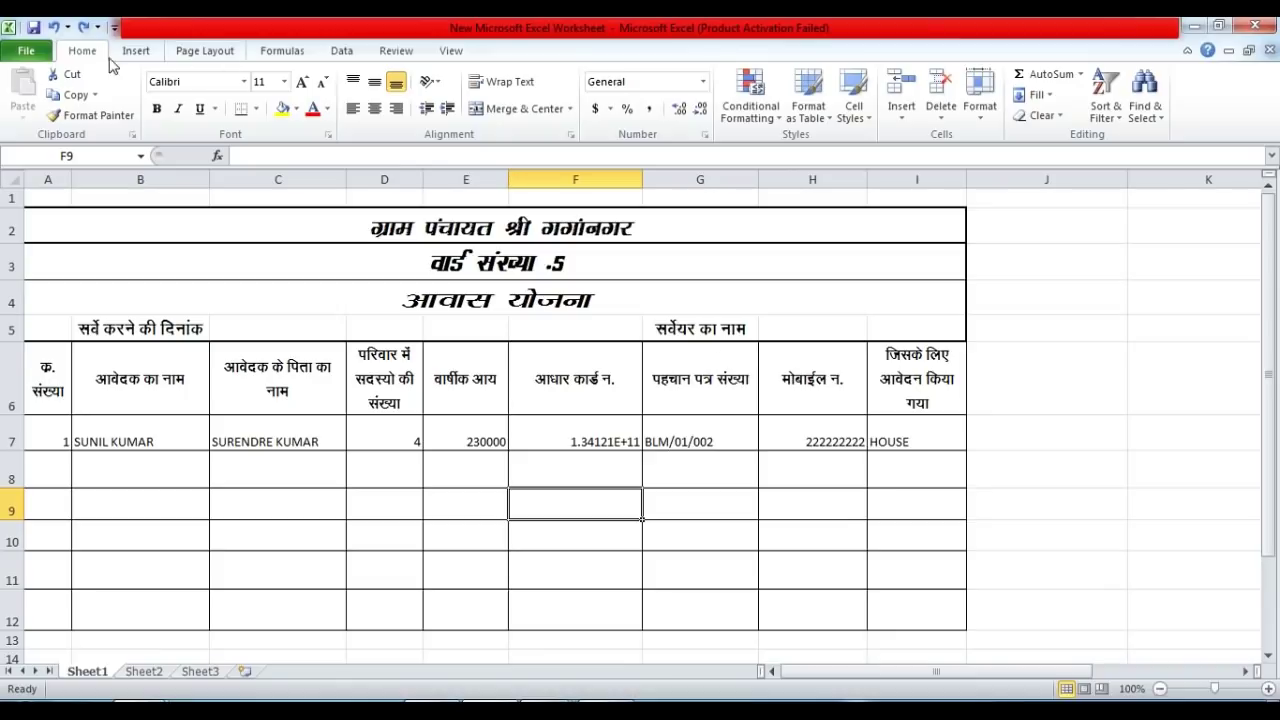
Cancel the Save As dialog with Esc and minimize the ribbon with Ctrl+F1.
{"action": "left_click", "coordinate": [30, 52]}
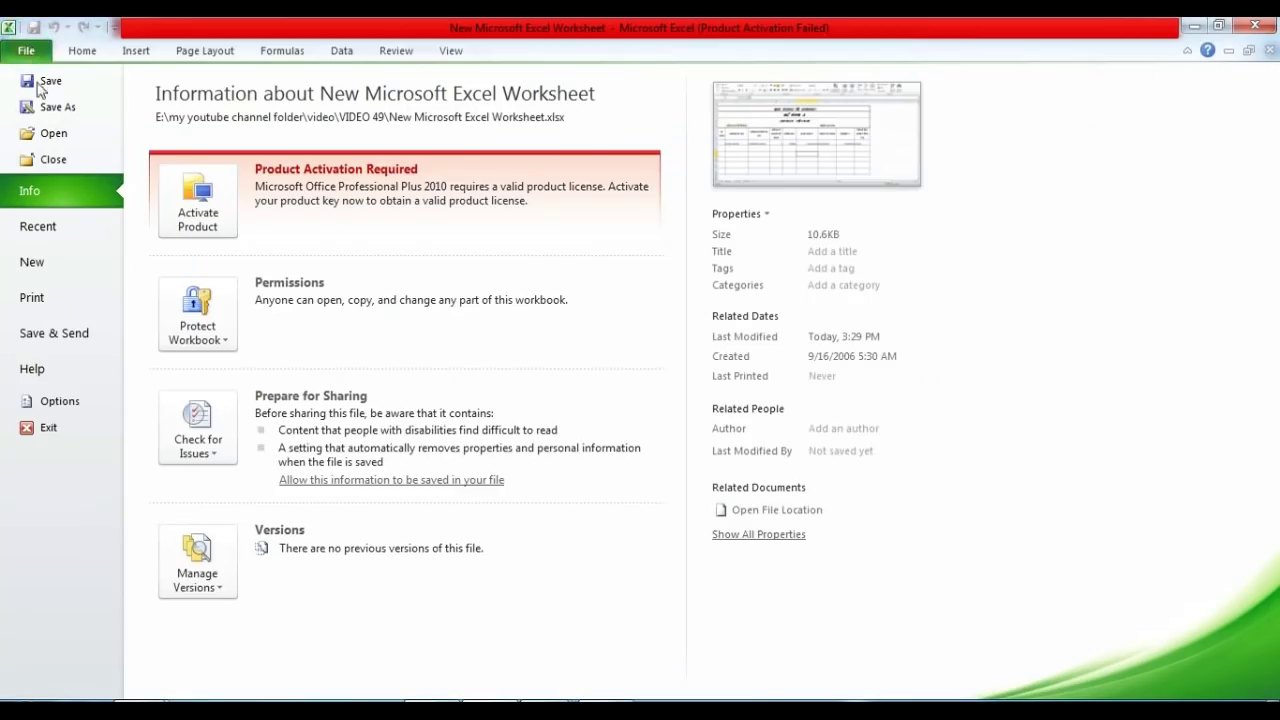
{"action": "left_click", "coordinate": [60, 107]}
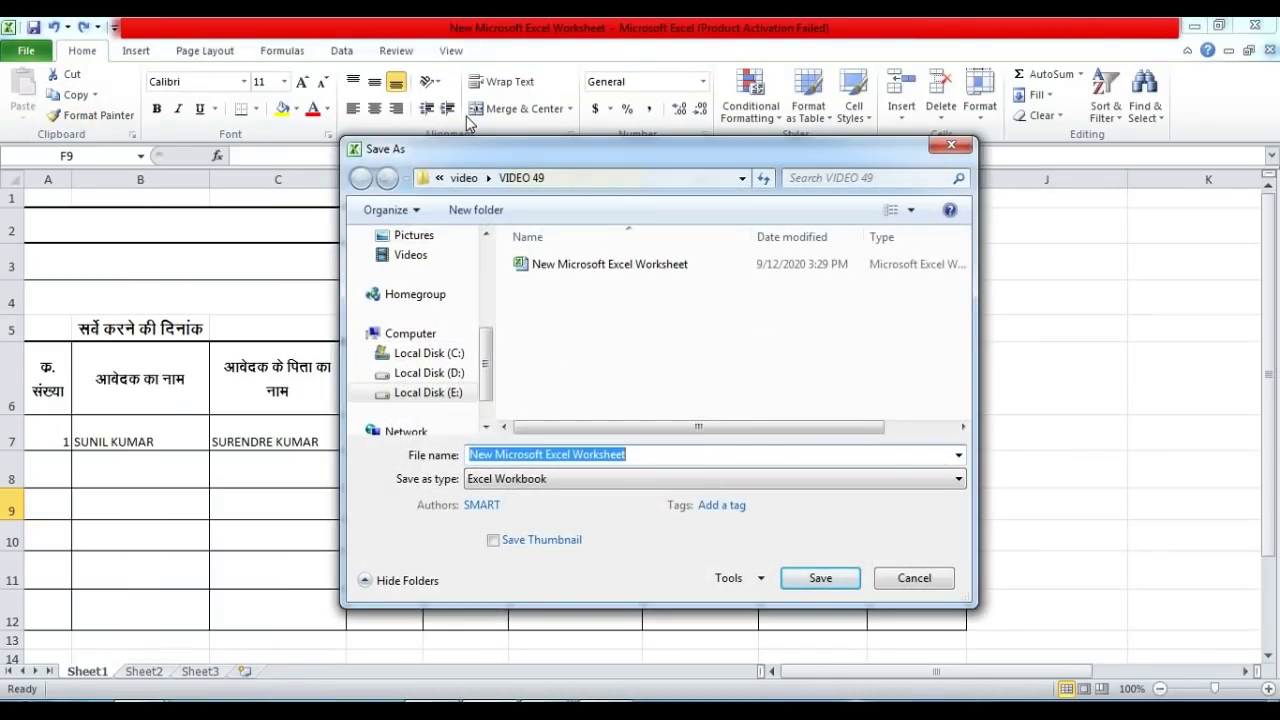
{"action": "key", "text": "Escape"}
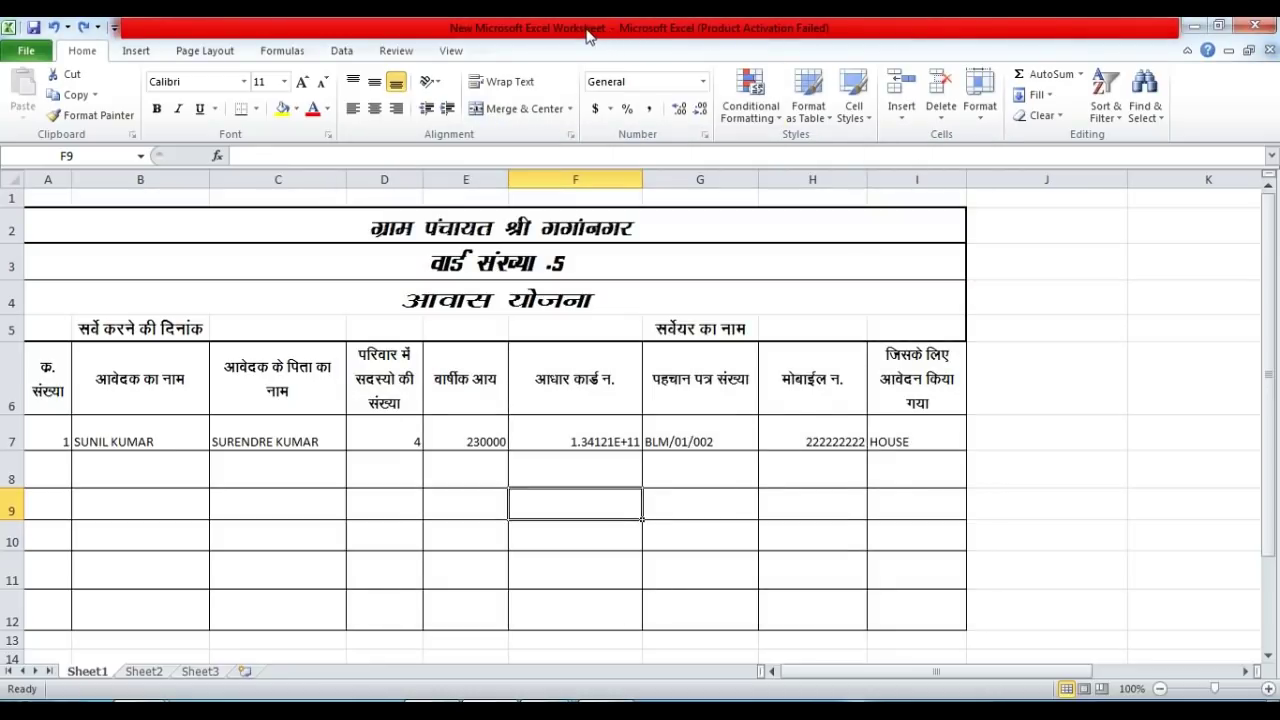
{"action": "key", "text": "ctrl+F1"}
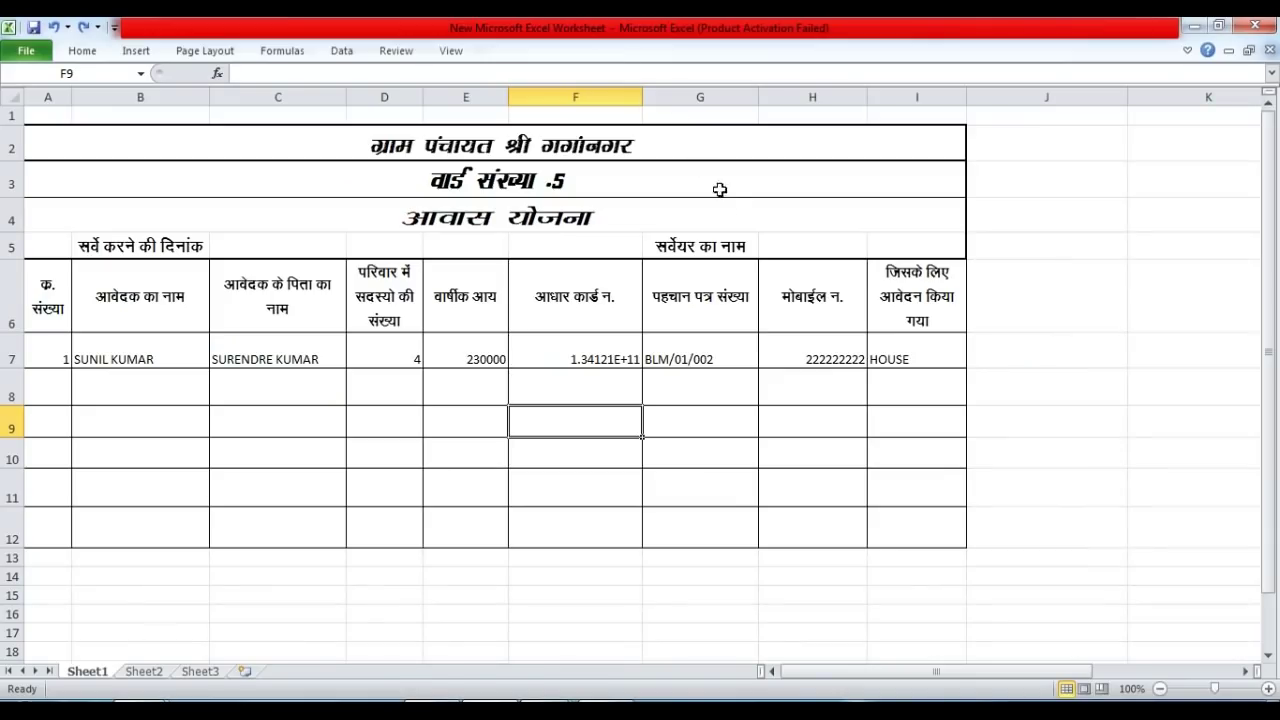
Open Save As on the Documents library and name the file 'ward no 5 avash yojna'.
{"action": "left_click", "coordinate": [724, 202]}
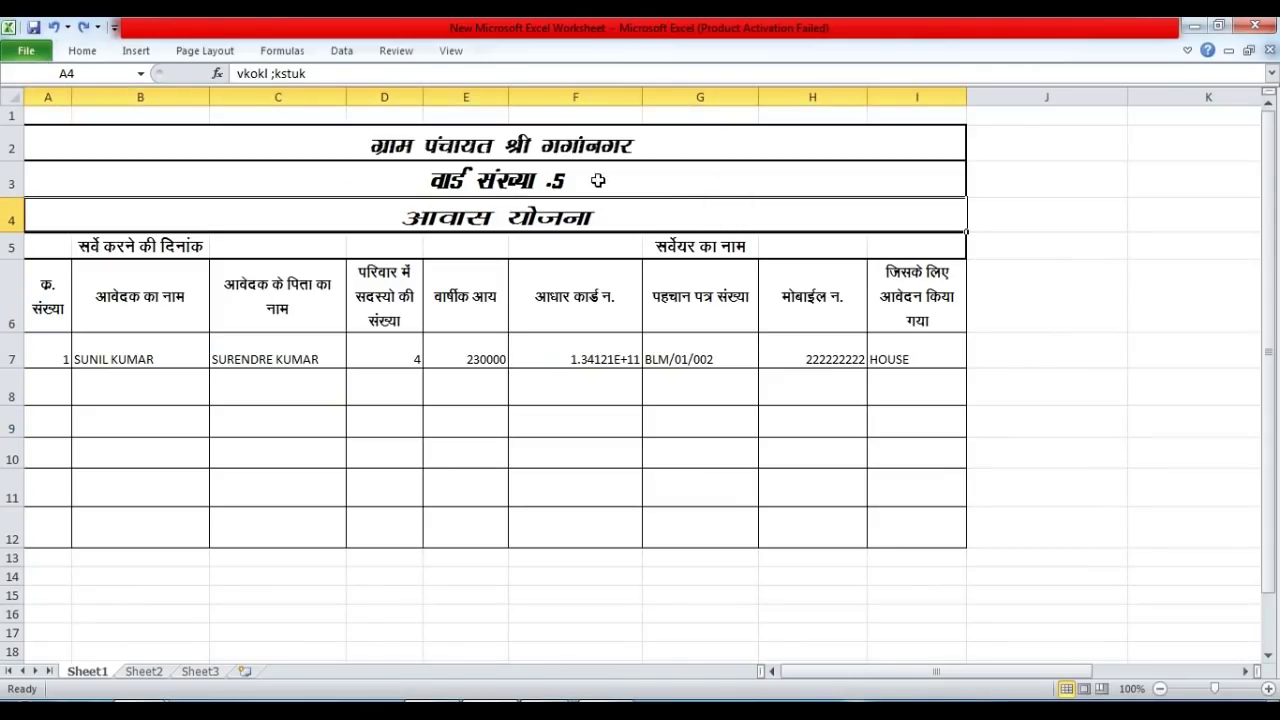
{"action": "left_click", "coordinate": [30, 52]}
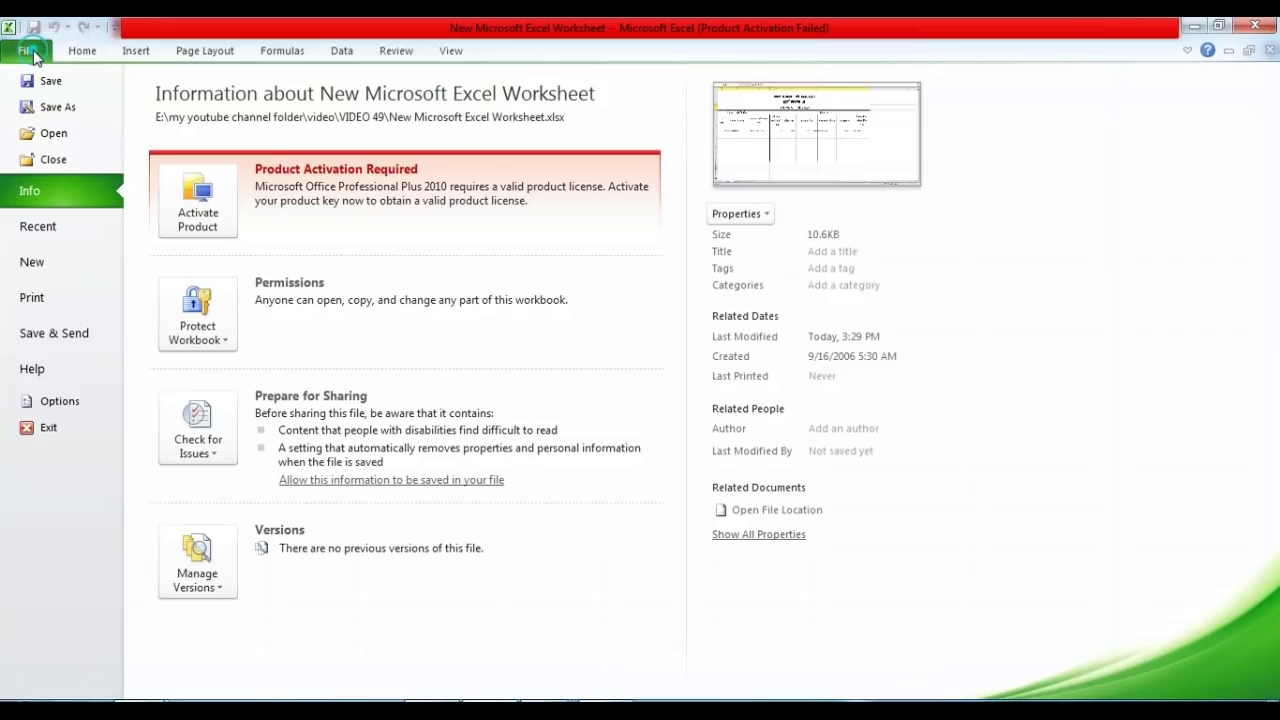
{"action": "left_click", "coordinate": [52, 110]}
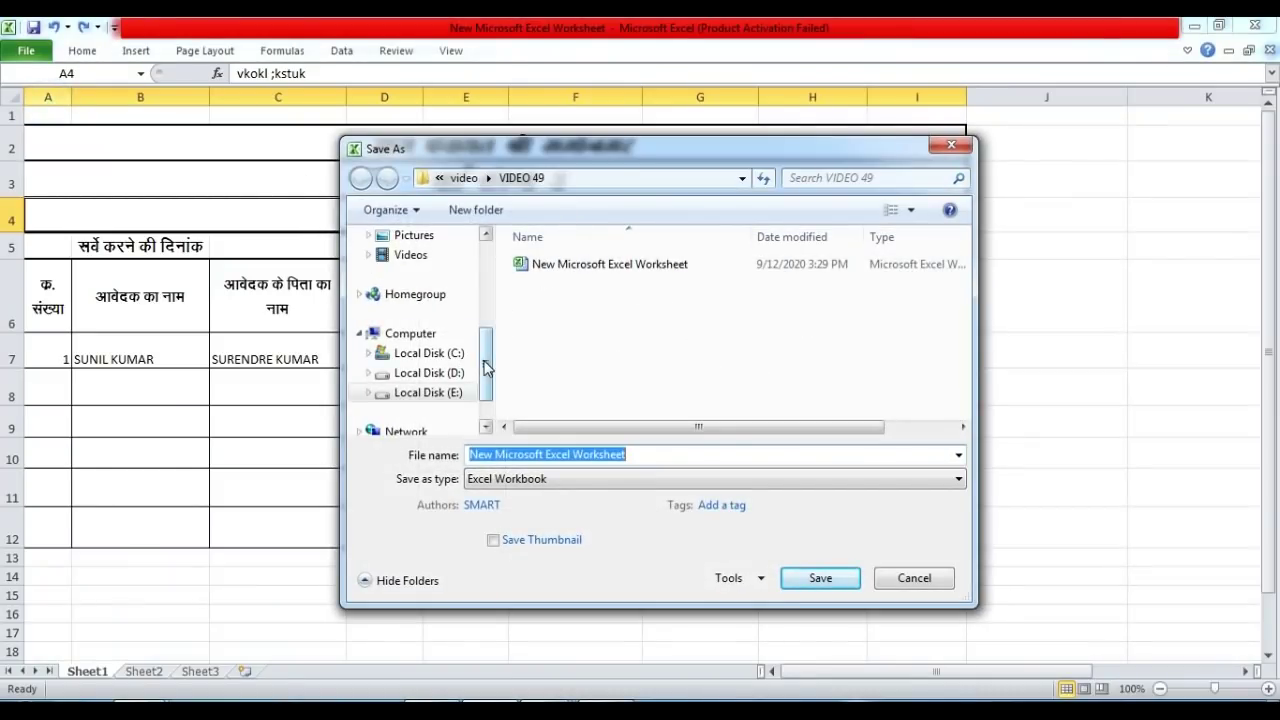
{"action": "left_click_drag", "start_coordinate": [486, 362], "coordinate": [481, 270]}
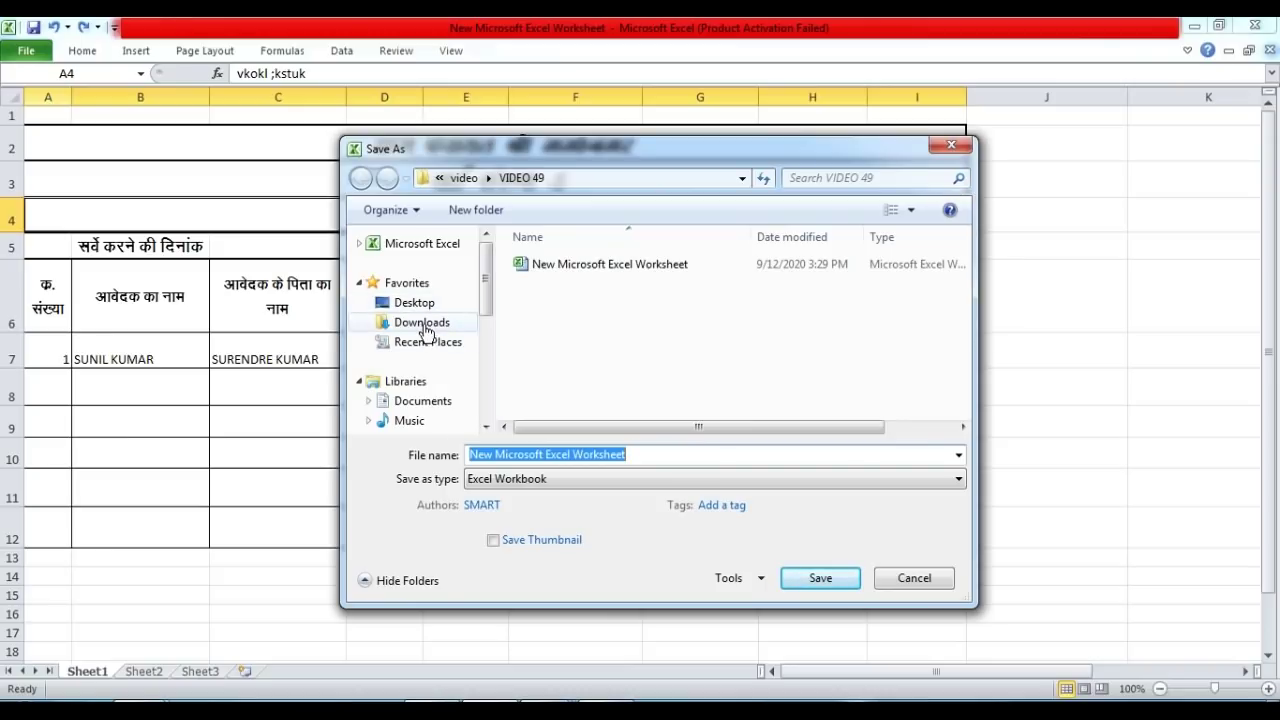
{"action": "left_click", "coordinate": [437, 401]}
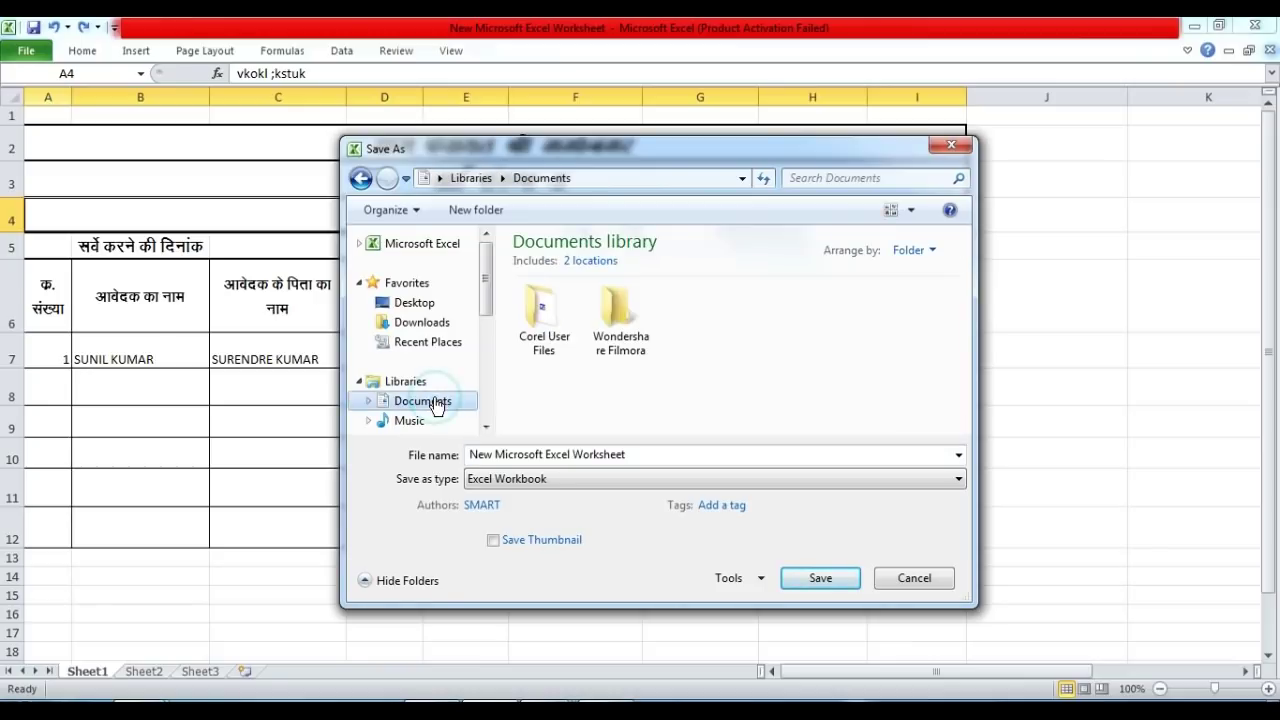
{"action": "left_click", "coordinate": [650, 455]}
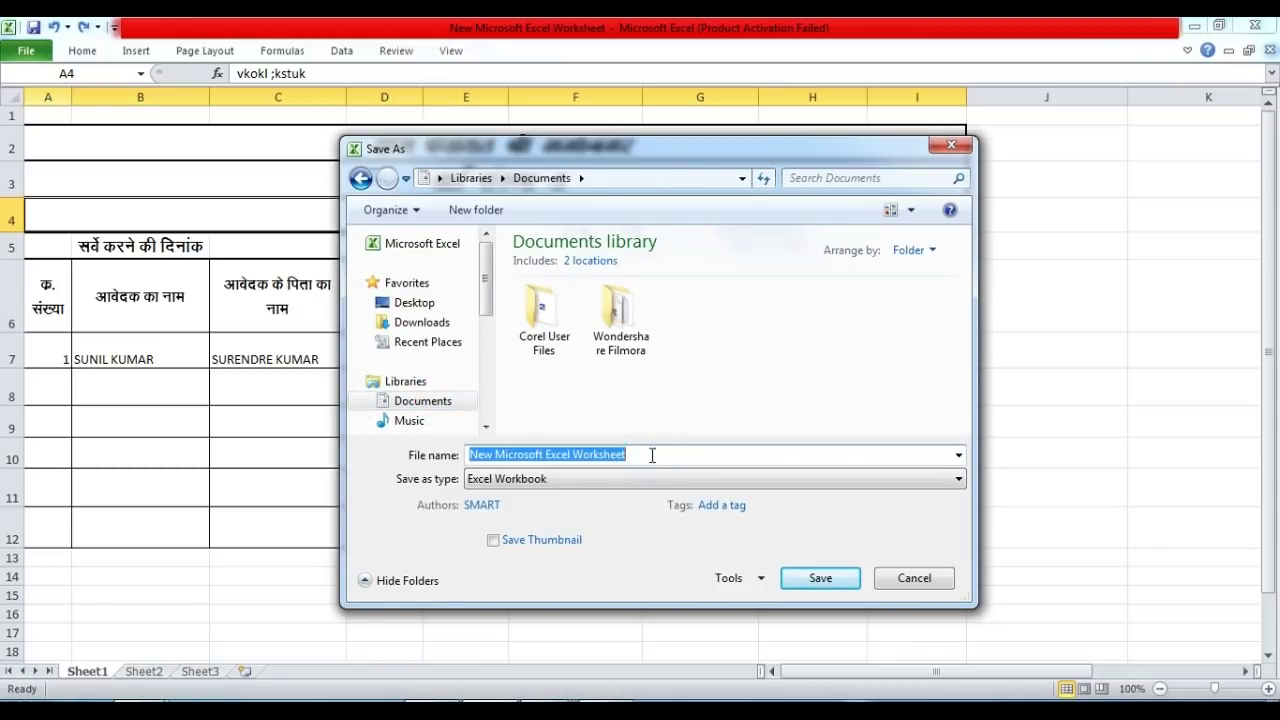
{"action": "type", "text": "ward"}
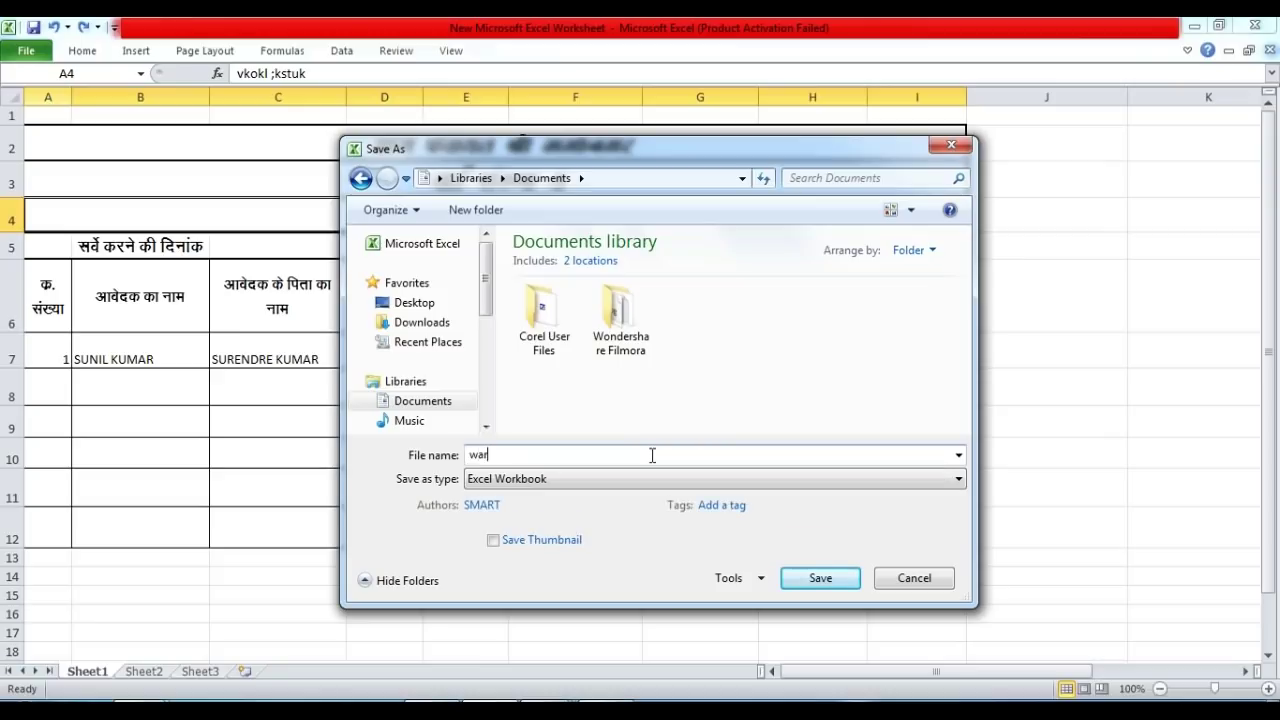
{"action": "type", "text": " no "}
{"action": "type", "text": "5 avash yojna s"}
{"action": "key", "text": "BackSpace"}
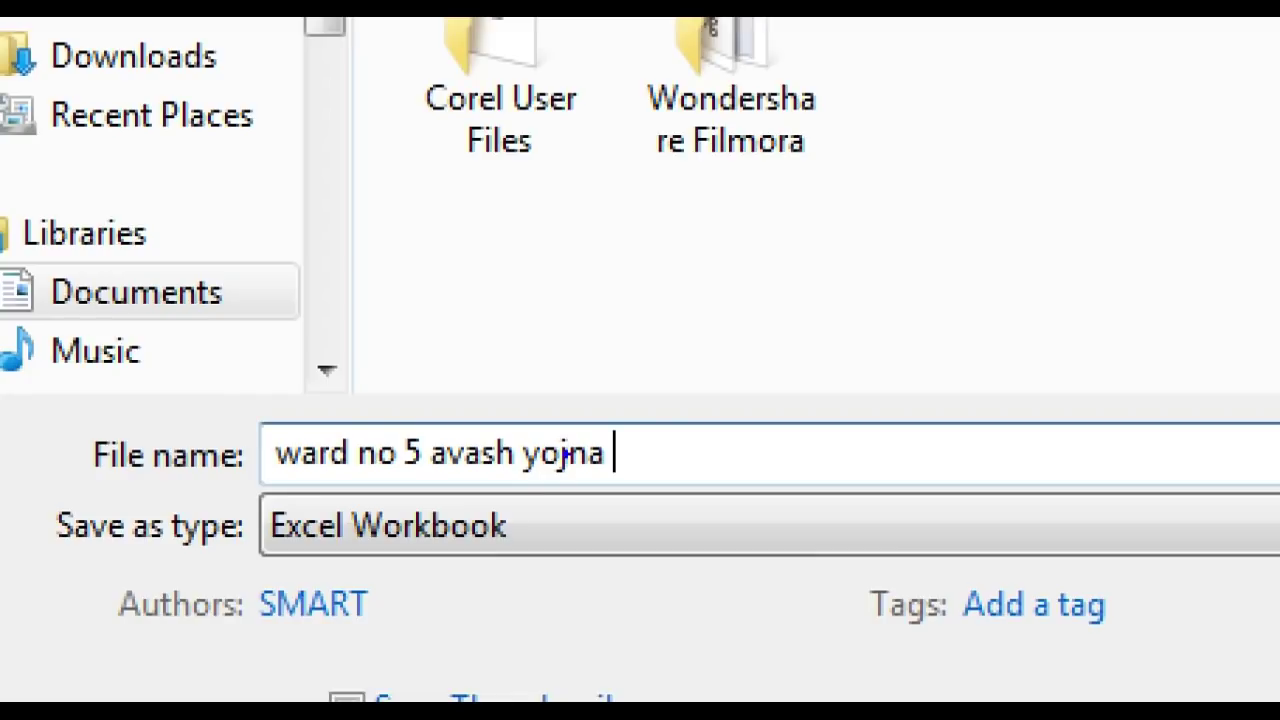
{"action": "key", "text": "ctrl+a"}
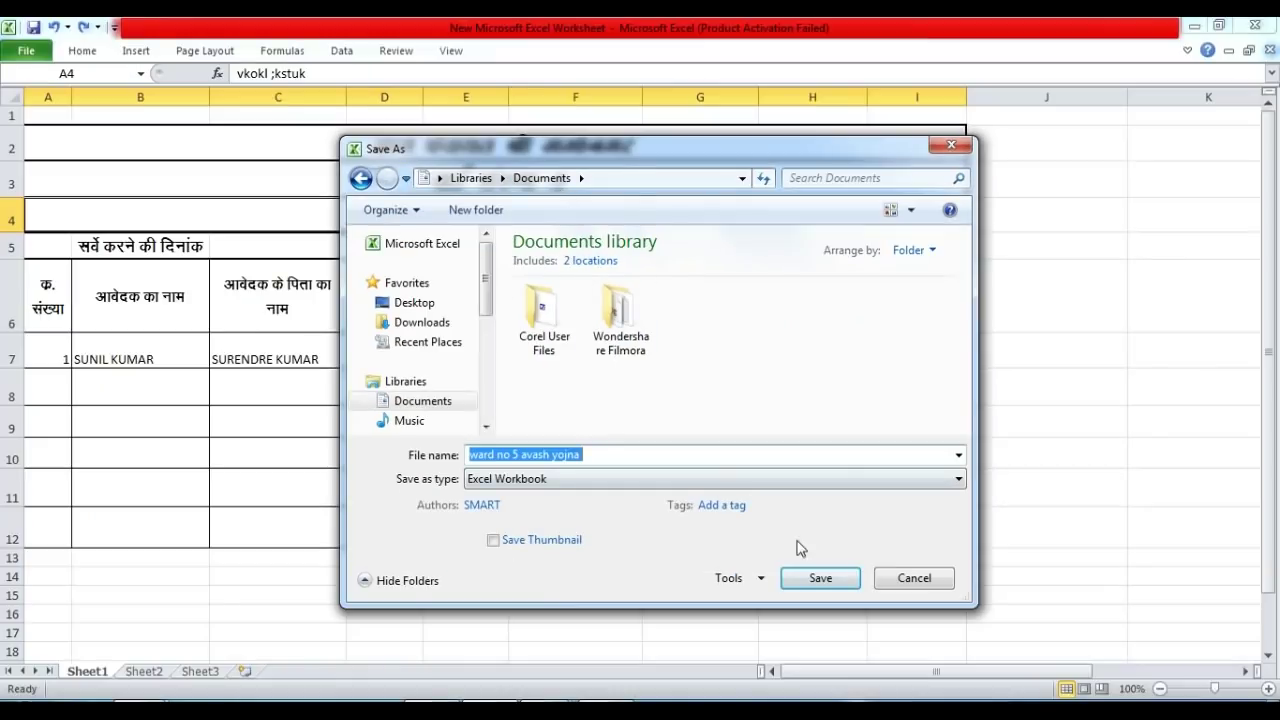
Confirm saving the workbook as 'ward no 5 avash yojna' in Documents.
{"action": "left_click", "coordinate": [820, 580]}
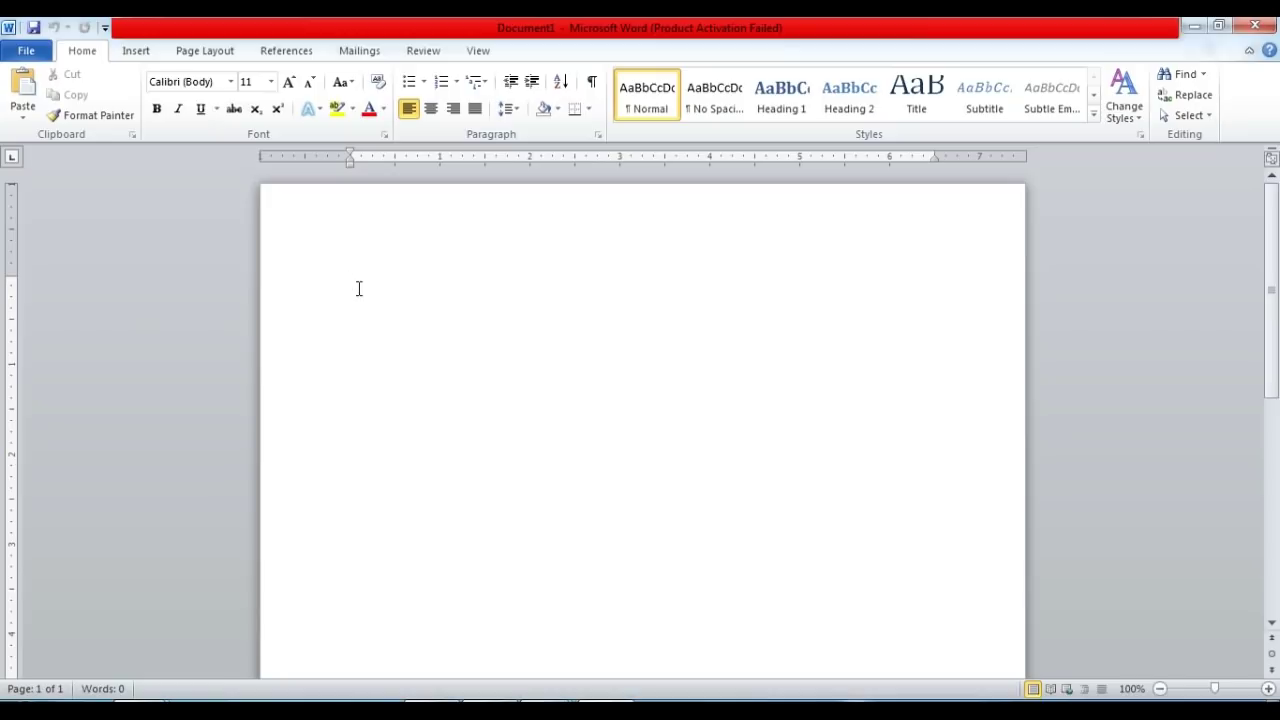
Generate sample text with =RAND() and insert blank lines above the first paragraph.
{"action": "type", "text": "=RAND()"}
{"action": "key", "text": "Return"}
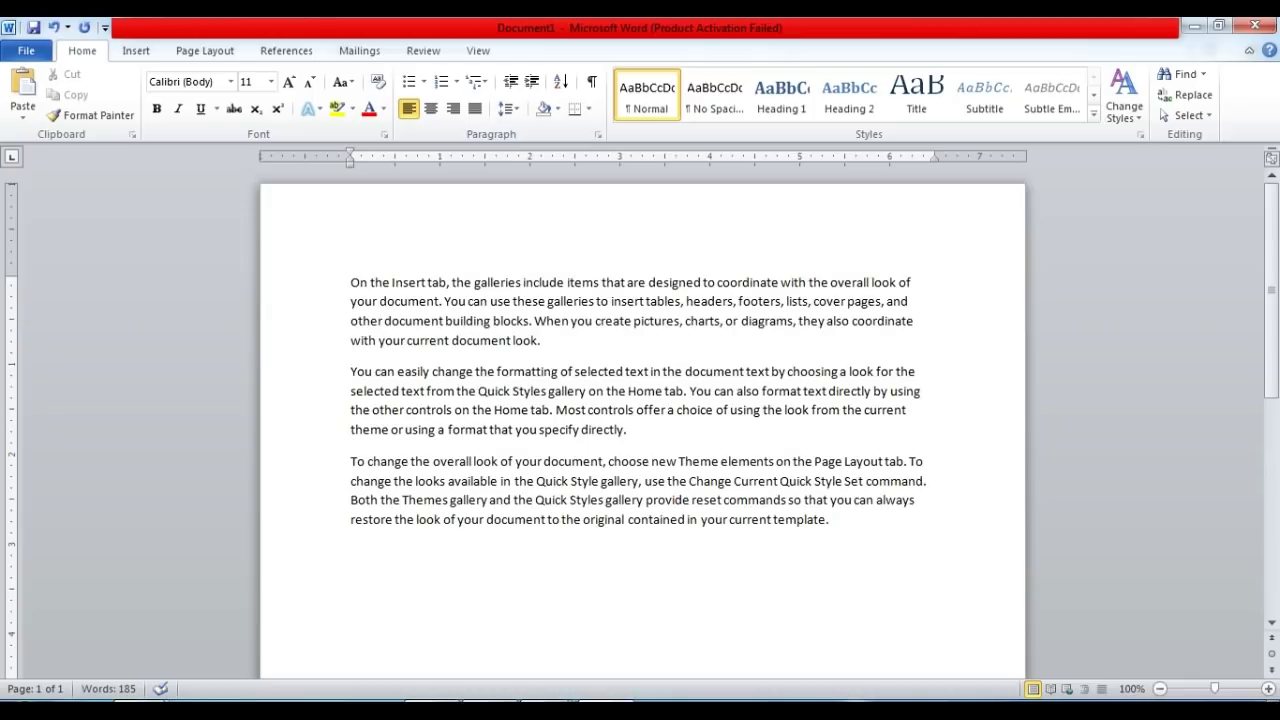
{"action": "left_click", "coordinate": [351, 282]}
{"action": "key", "text": "Return"}
{"action": "key", "text": "Return"}
{"action": "key", "text": "Return"}
{"action": "key", "text": "Return"}
{"action": "key", "text": "Return"}
{"action": "key", "text": "Return"}
{"action": "key", "text": "Up"}
{"action": "key", "text": "Up"}
{"action": "key", "text": "Up"}
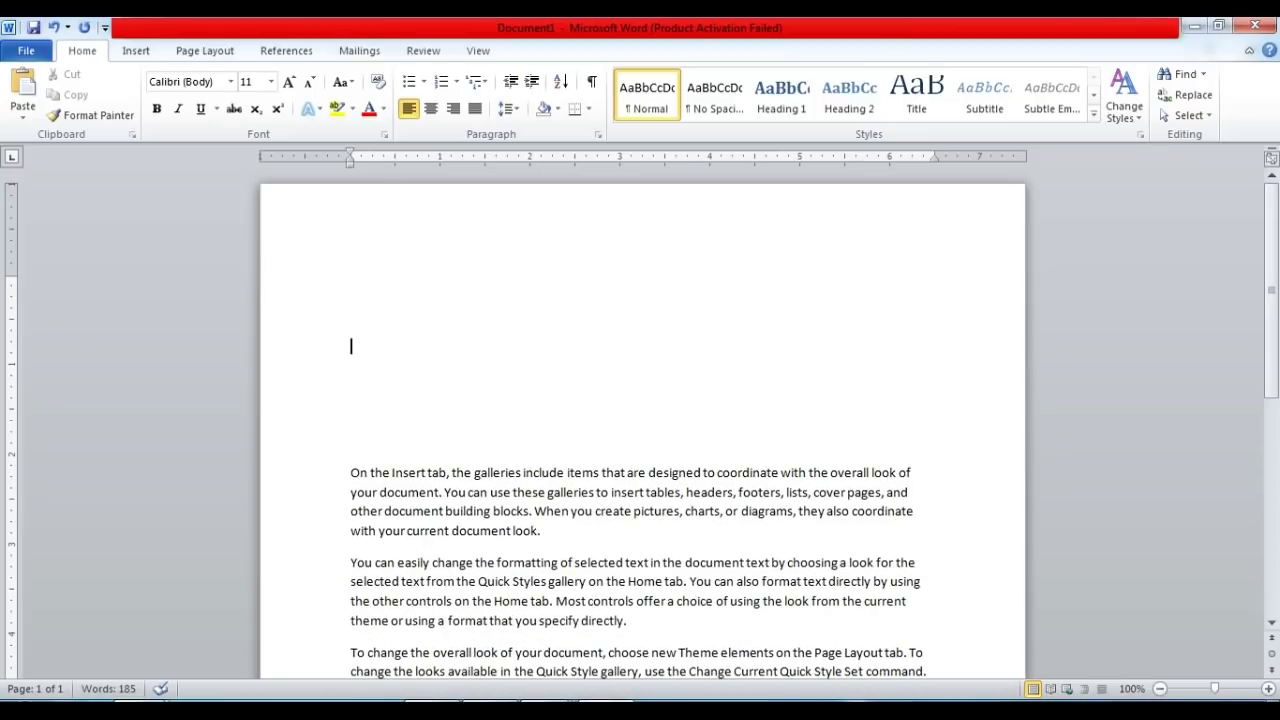
Type 'To,', indented 'The Bank Manager', 'Branch Sri Ganganagar', then 'Subject:' on separate lines.
{"action": "type", "text": "To"}
{"action": "type", "text": ","}
{"action": "key", "text": "Return"}
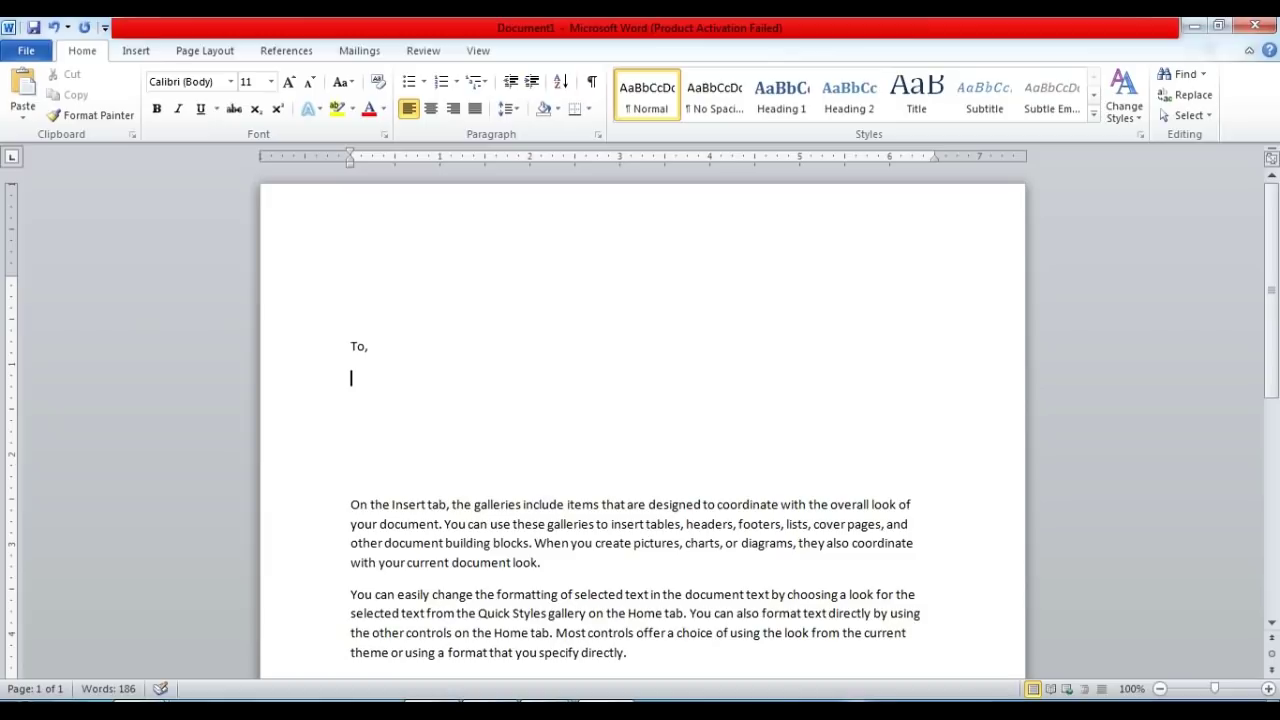
{"action": "key", "text": "Tab"}
{"action": "type", "text": "The"}
{"action": "type", "text": " Bank "}
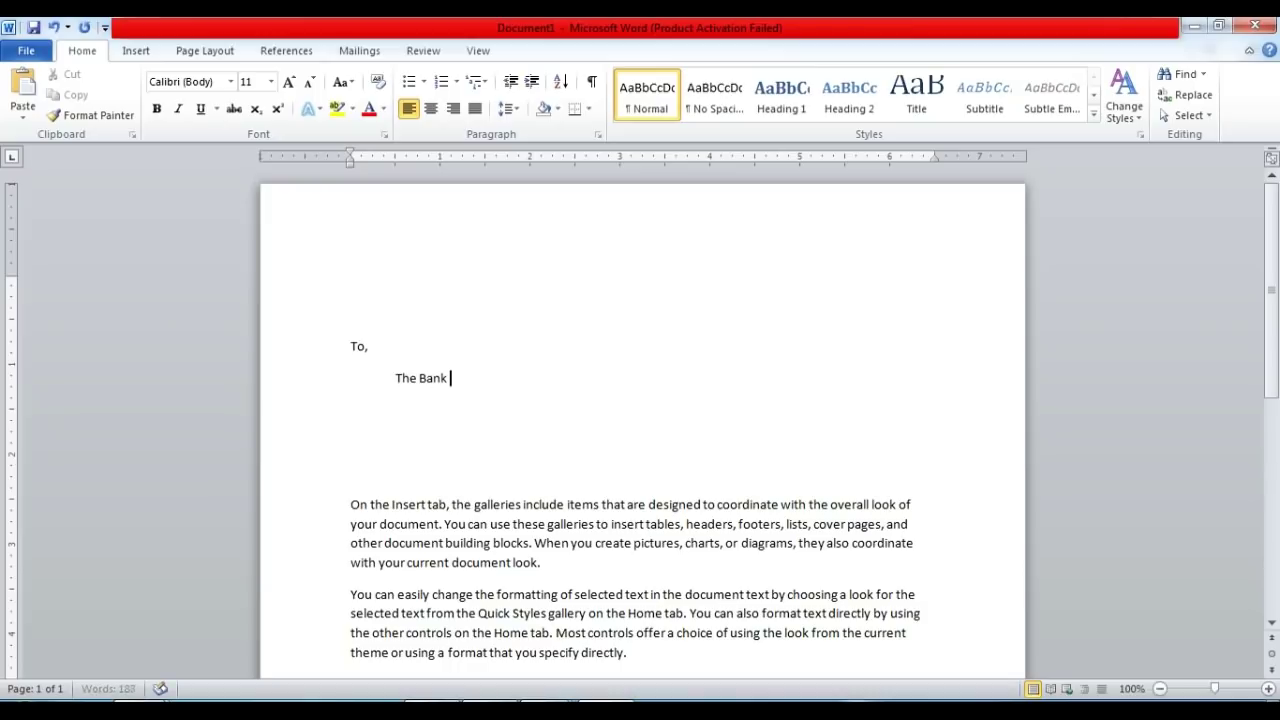
{"action": "type", "text": "Manager"}
{"action": "key", "text": "Return"}
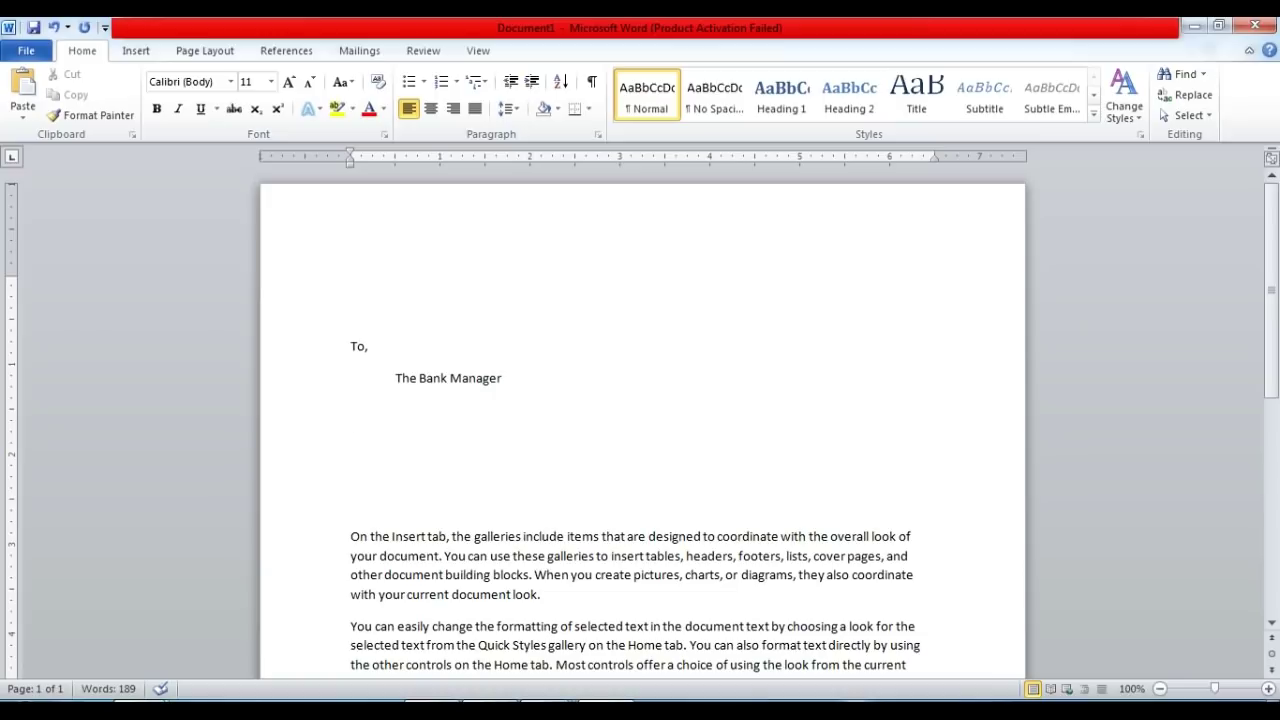
{"action": "type", "text": "Branch "}
{"action": "type", "text": ":"}
{"action": "key", "text": "BackSpace"}
{"action": "type", "text": "Sri Ga"}
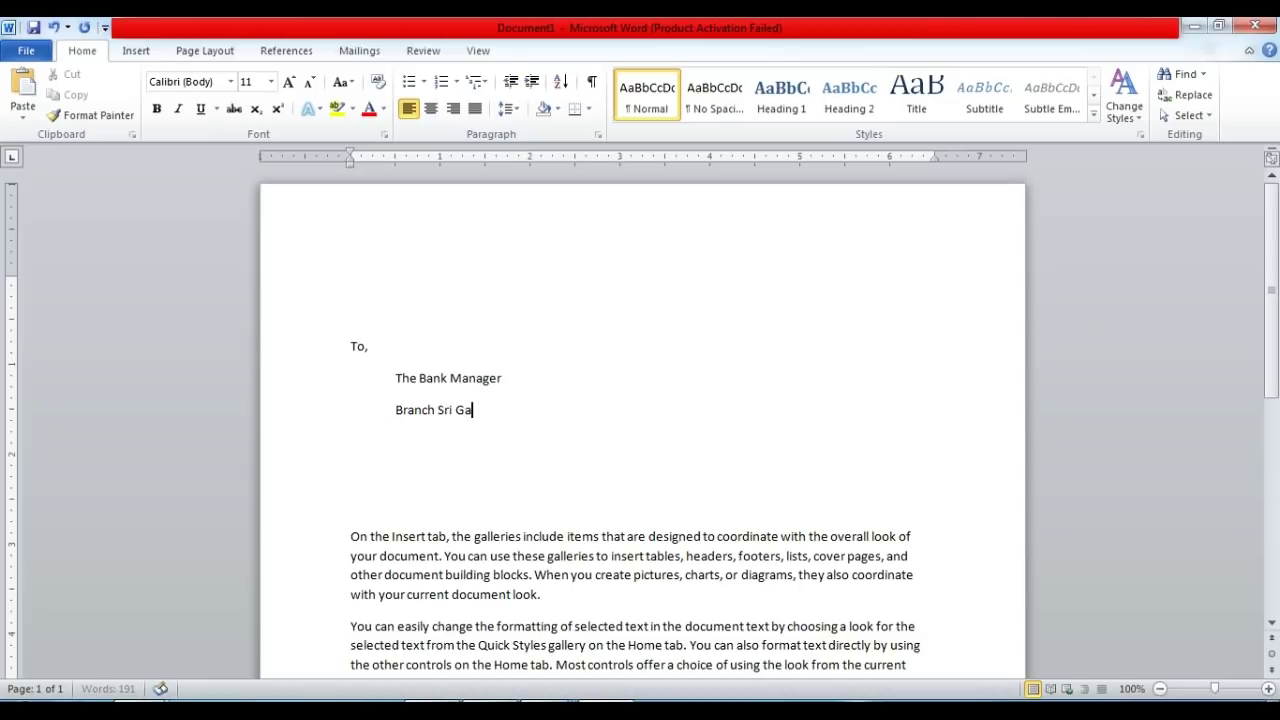
{"action": "type", "text": "ngn"}
{"action": "key", "text": "BackSpace"}
{"action": "type", "text": "anagar"}
{"action": "key", "text": "Return"}
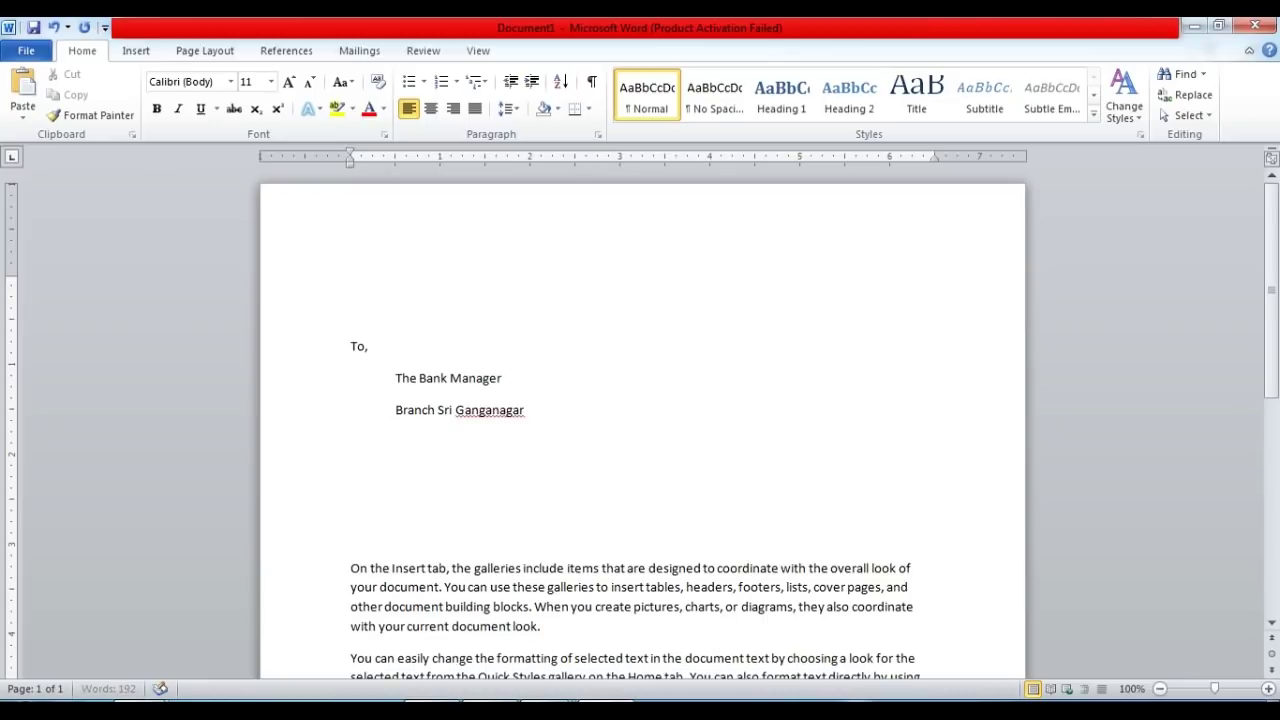
{"action": "type", "text": "Subject:"}
Delete the empty lines under 'Subject:' so the sample paragraphs sit directly below the letter heading.
{"action": "scroll", "coordinate": [474, 440], "scroll_direction": "down", "scroll_amount": 1}
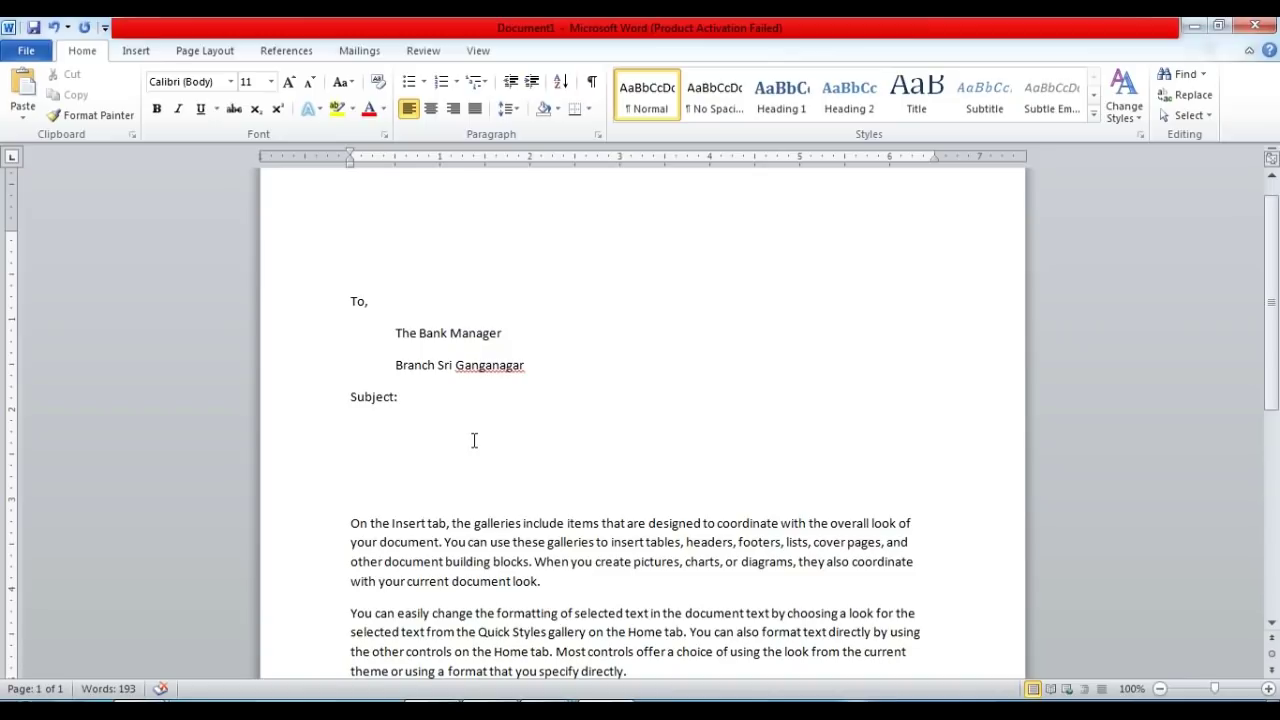
{"action": "left_click", "coordinate": [365, 437]}
{"action": "key", "text": "Delete"}
{"action": "key", "text": "Delete"}
{"action": "key", "text": "Delete"}
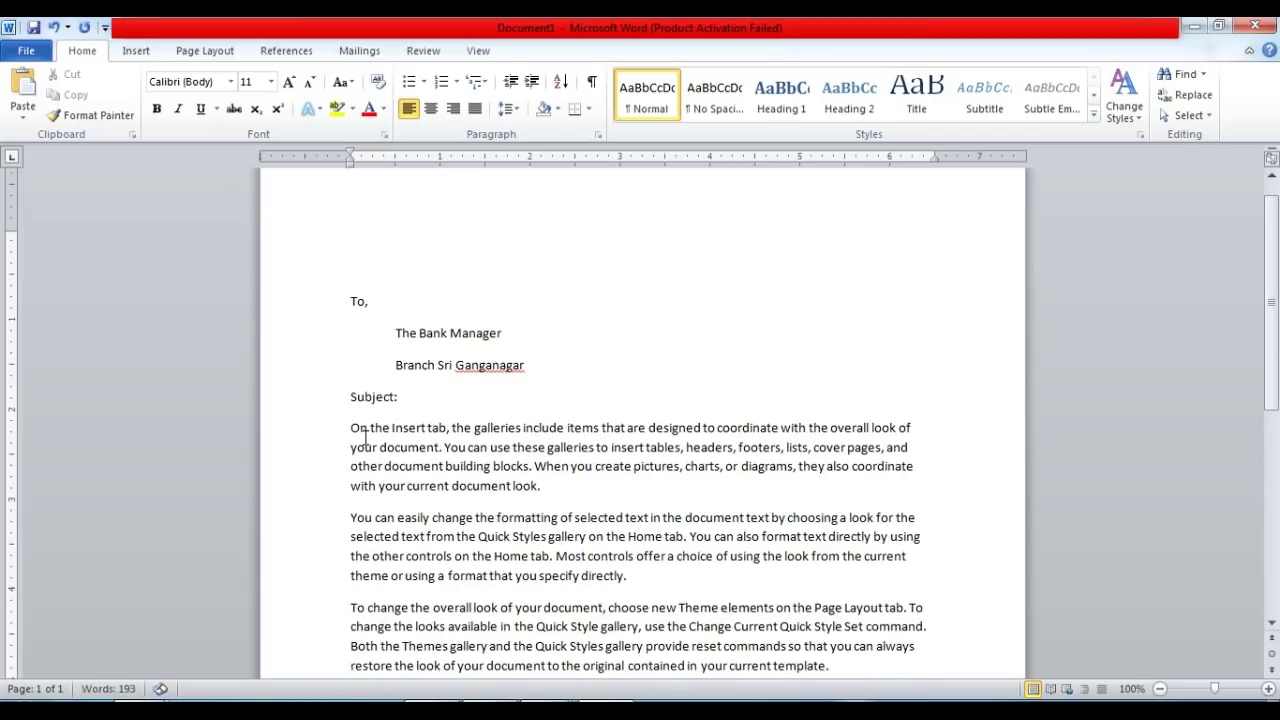